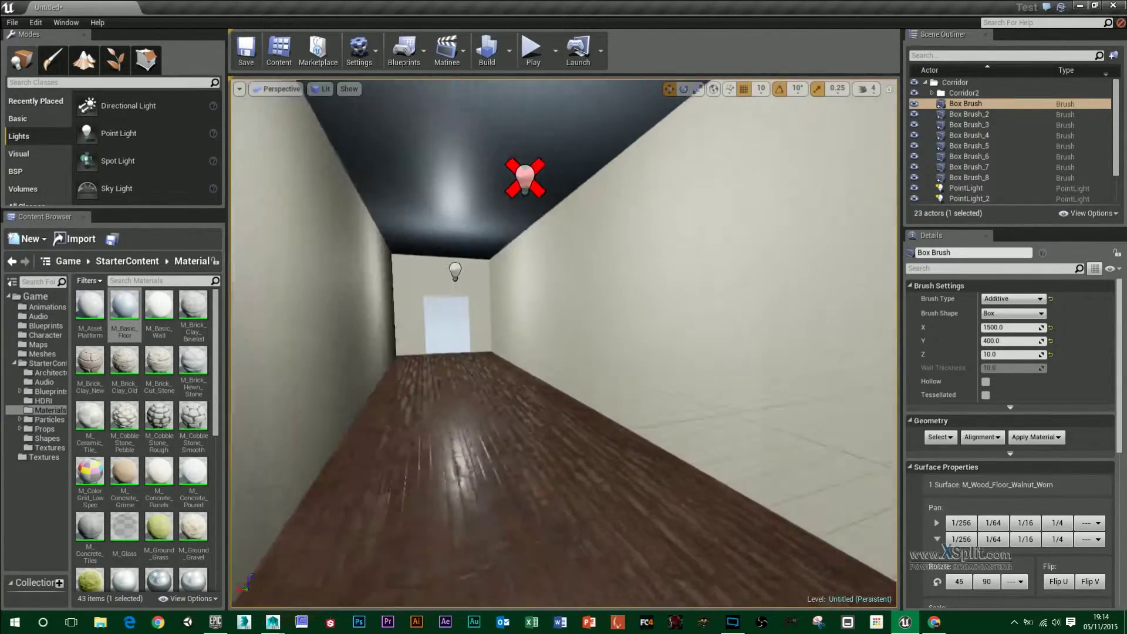
Frame the selected corridor box brush in the perspective viewport.
key(f)
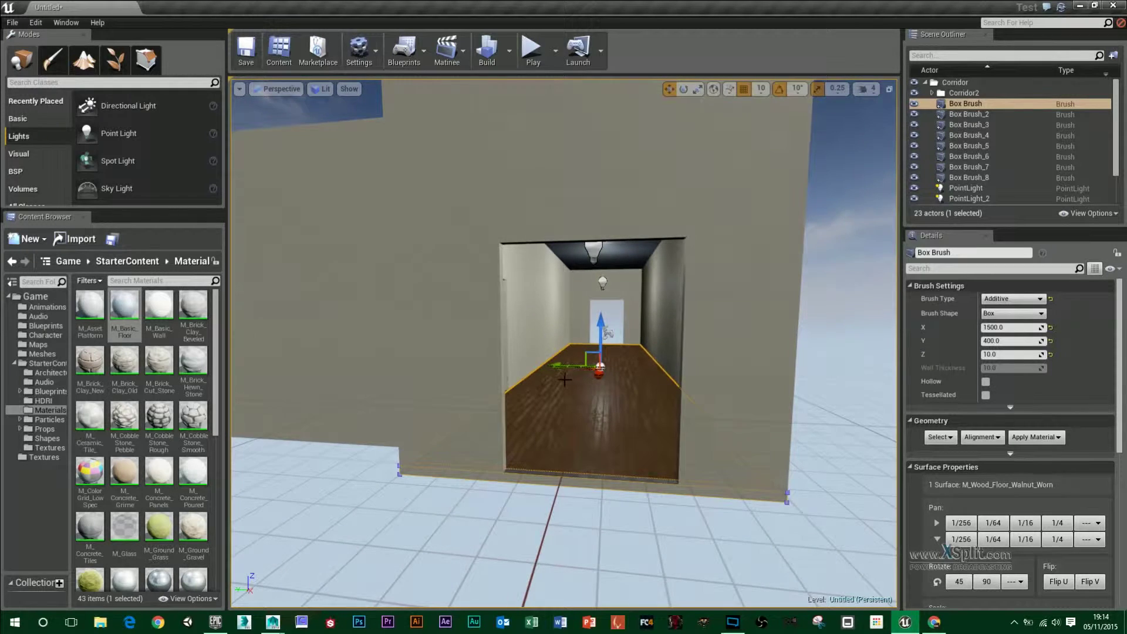
Switch to Maya, then dolly back and pan across the empty ground grid.
mouse_move(272, 622)
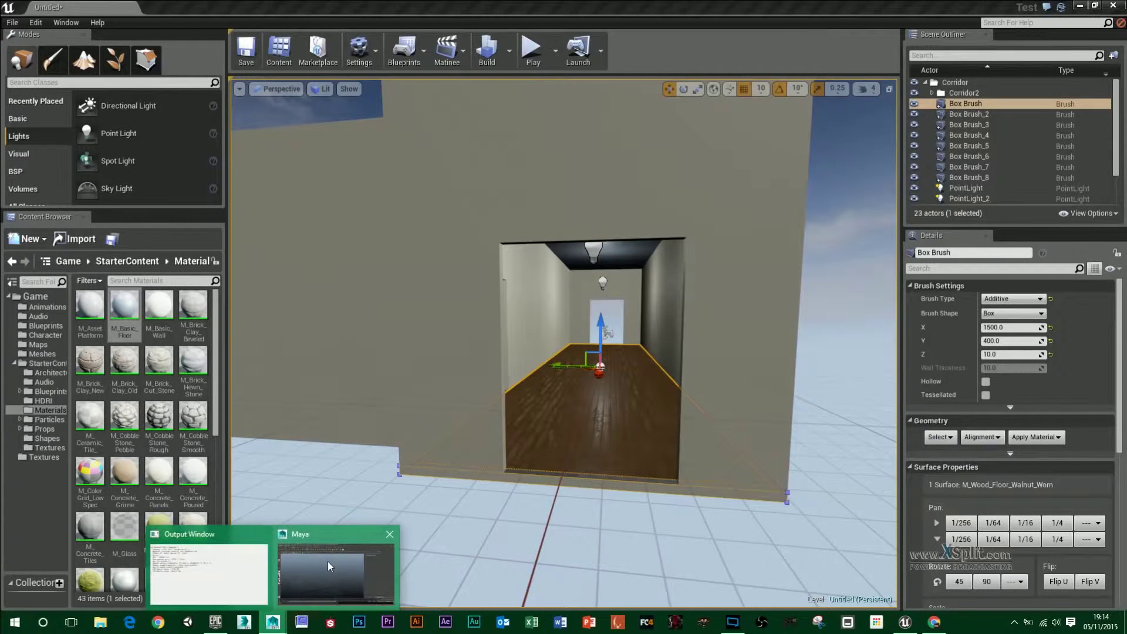
click(347, 565)
alt+right_drag(539, 381, 405, 405)
alt+middle_drag(405, 405, 481, 409)
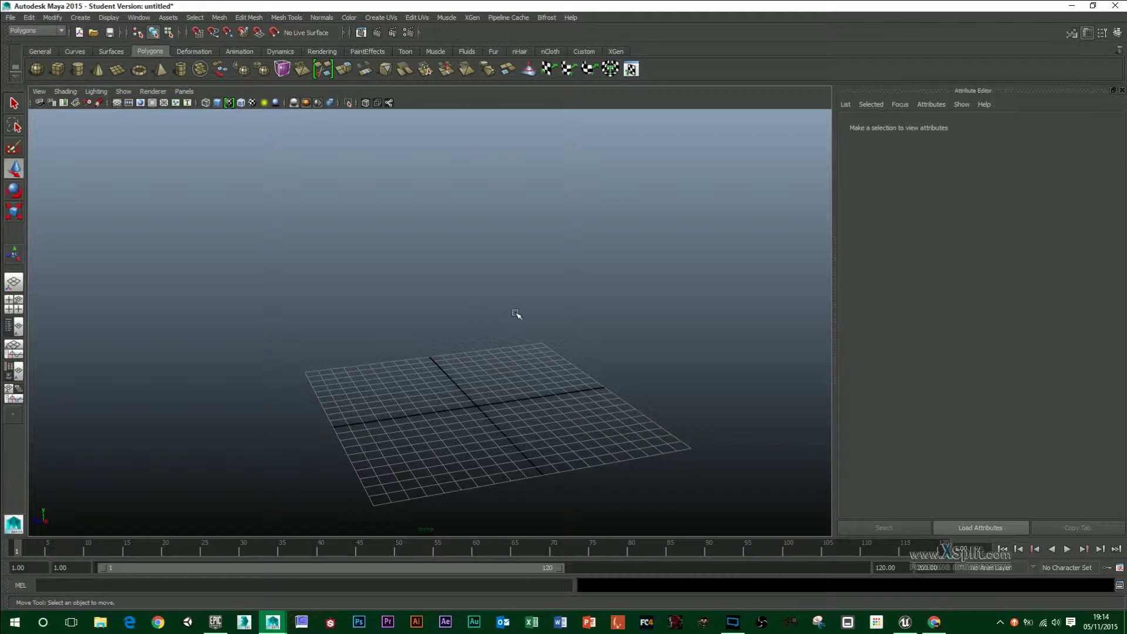
In Unreal, set the viewport to Side wireframe and select doorway cutout Box Brush_6.
click(905, 623)
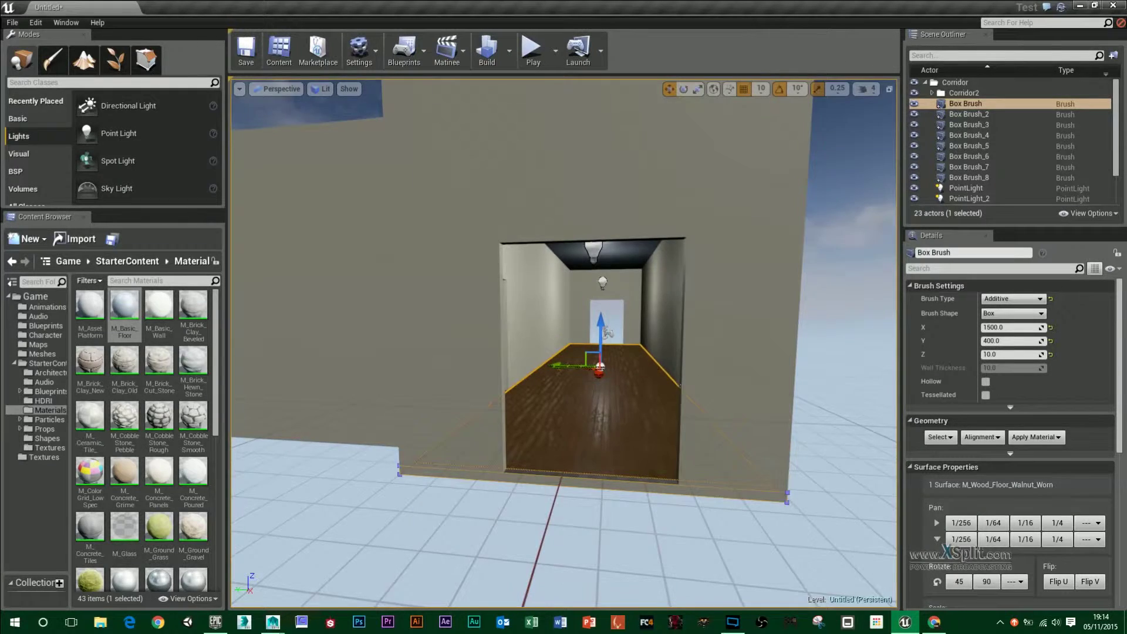
scroll(684, 392, up, 3)
scroll(487, 247, up, 1)
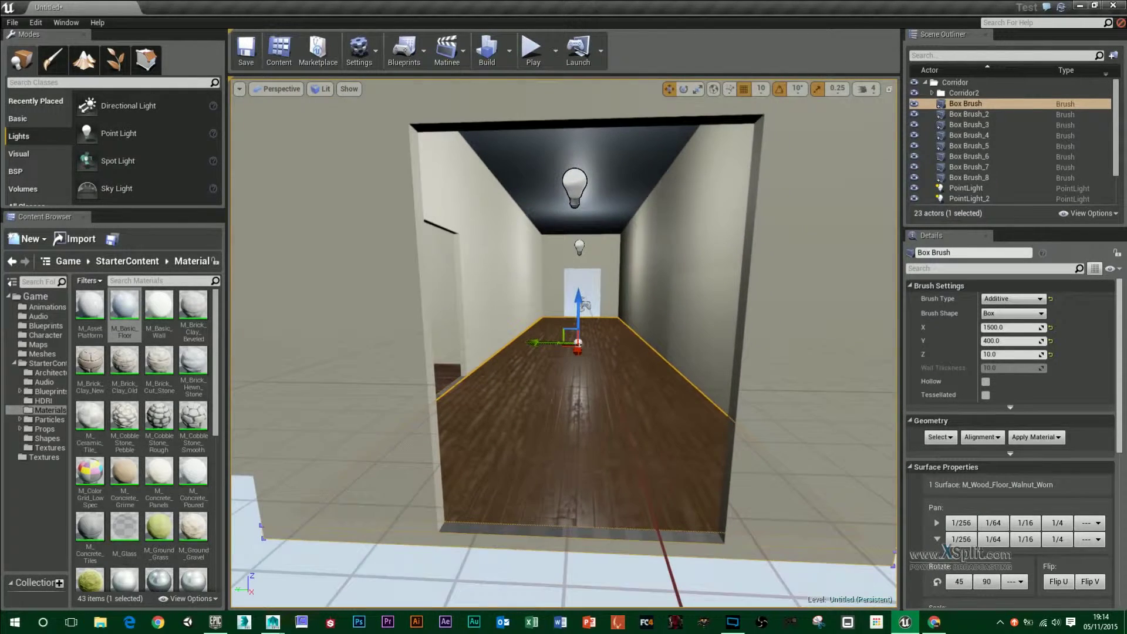
click(289, 88)
click(291, 143)
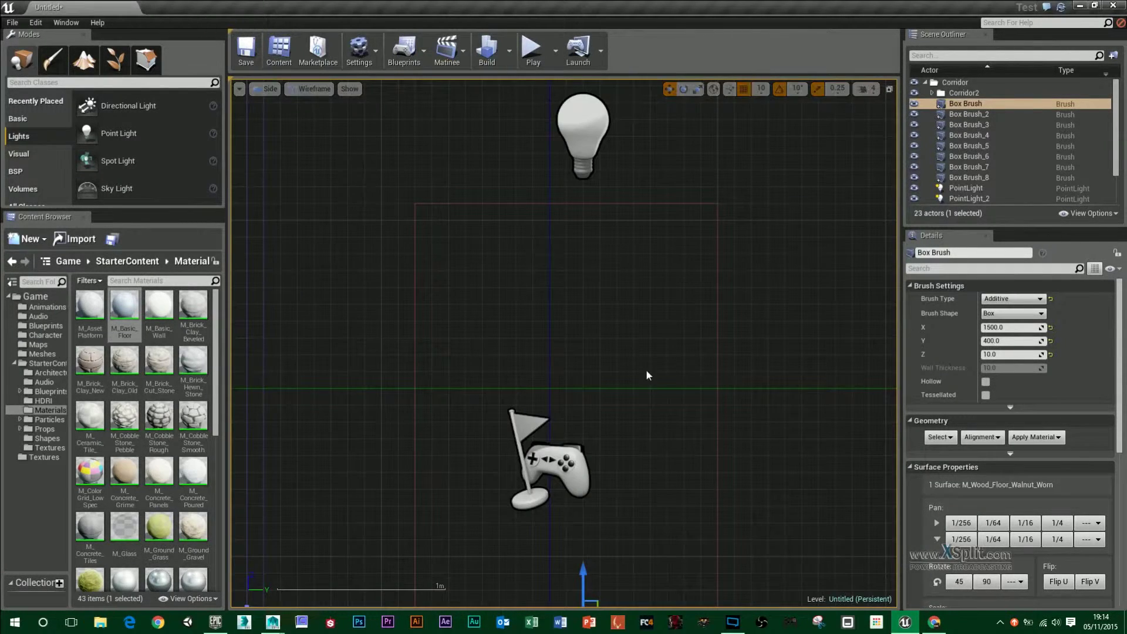
click(642, 208)
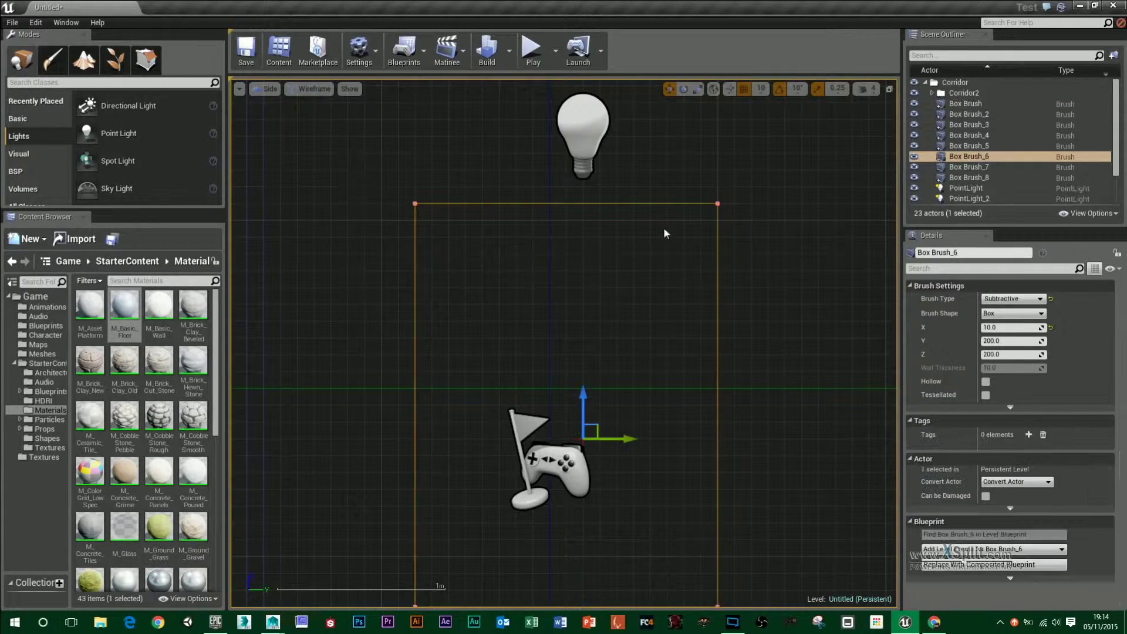
Measure the doorway with rulers: about 240 high and 180 wide.
scroll(764, 219, down, 4)
scroll(764, 219, up, 4)
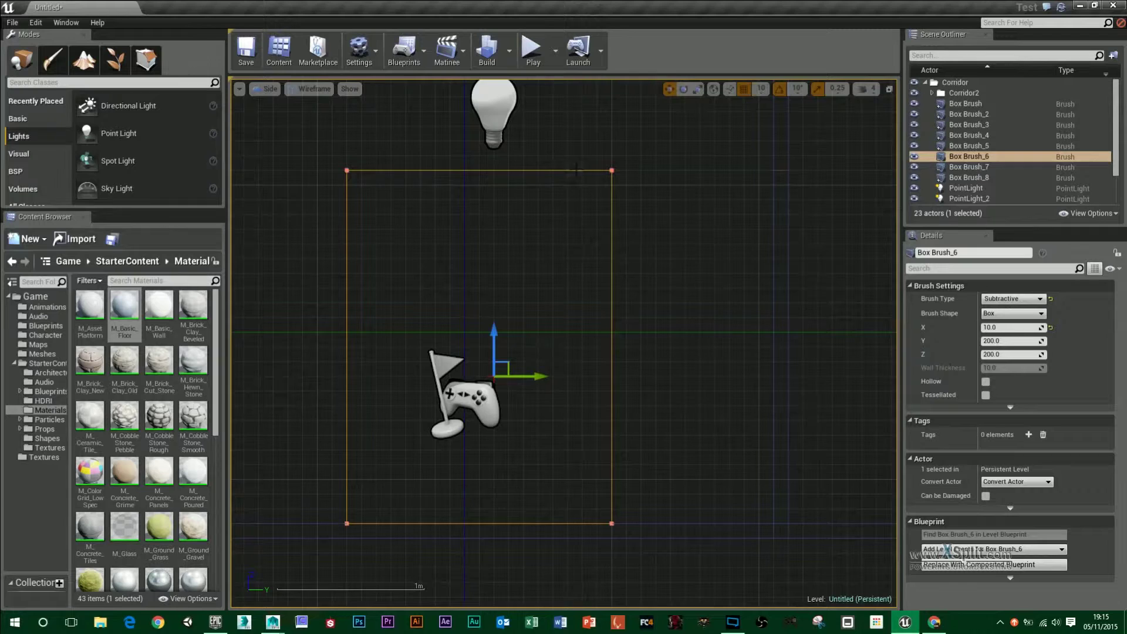
middle_drag(576, 170, 584, 524)
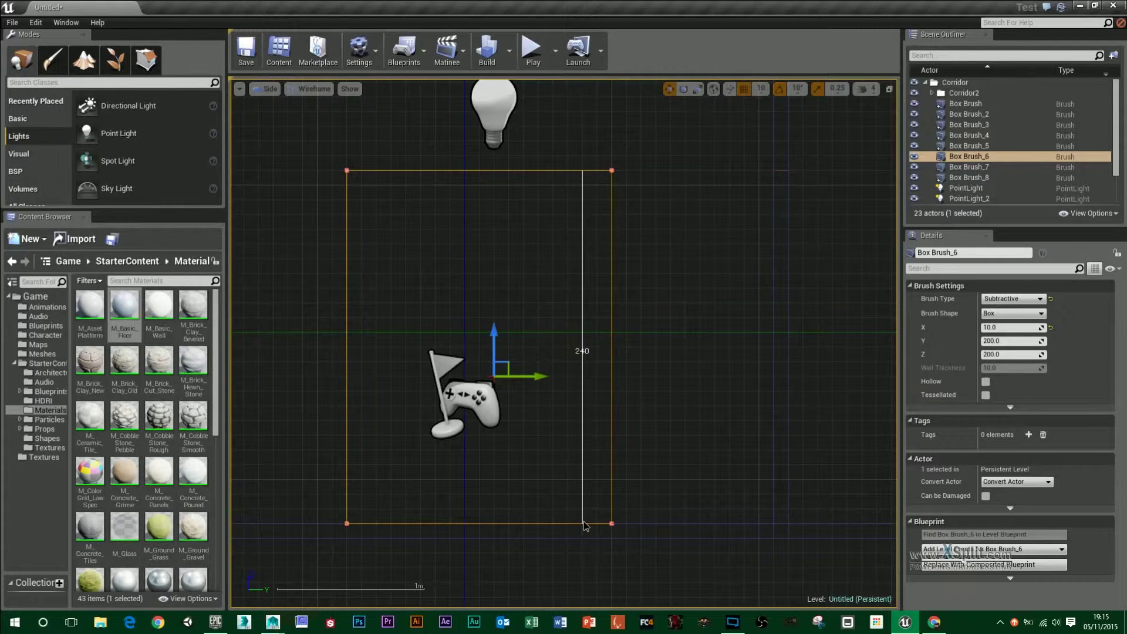
middle_drag(582, 170, 577, 523)
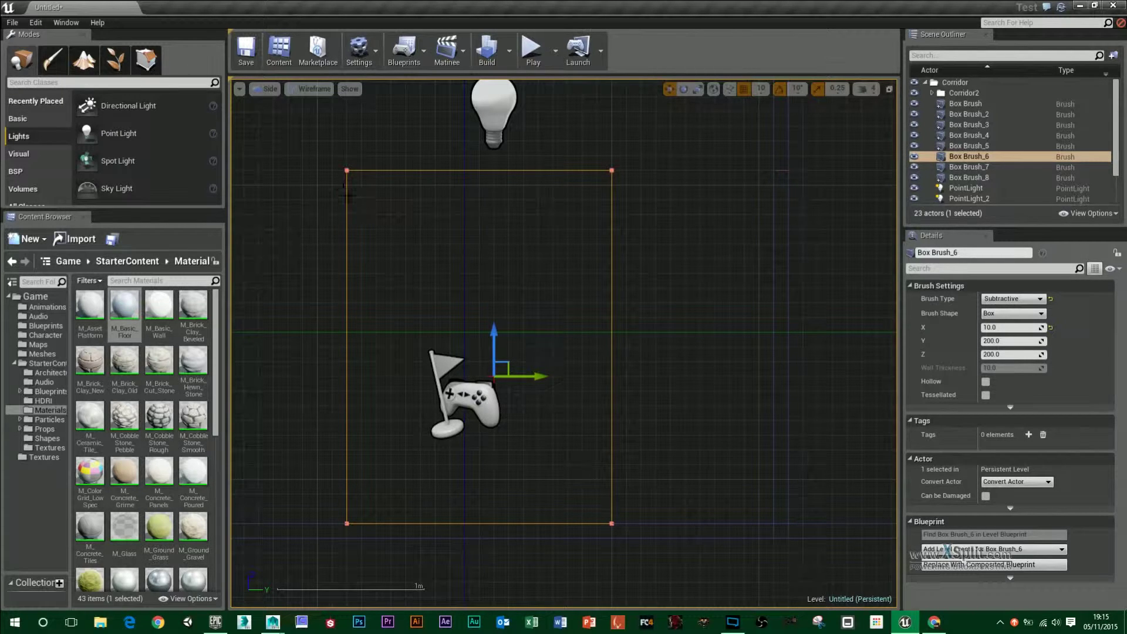
middle_drag(364, 206, 613, 205)
Switch back to Maya and draw a polygon cube on the grid.
mouse_move(273, 622)
click(317, 563)
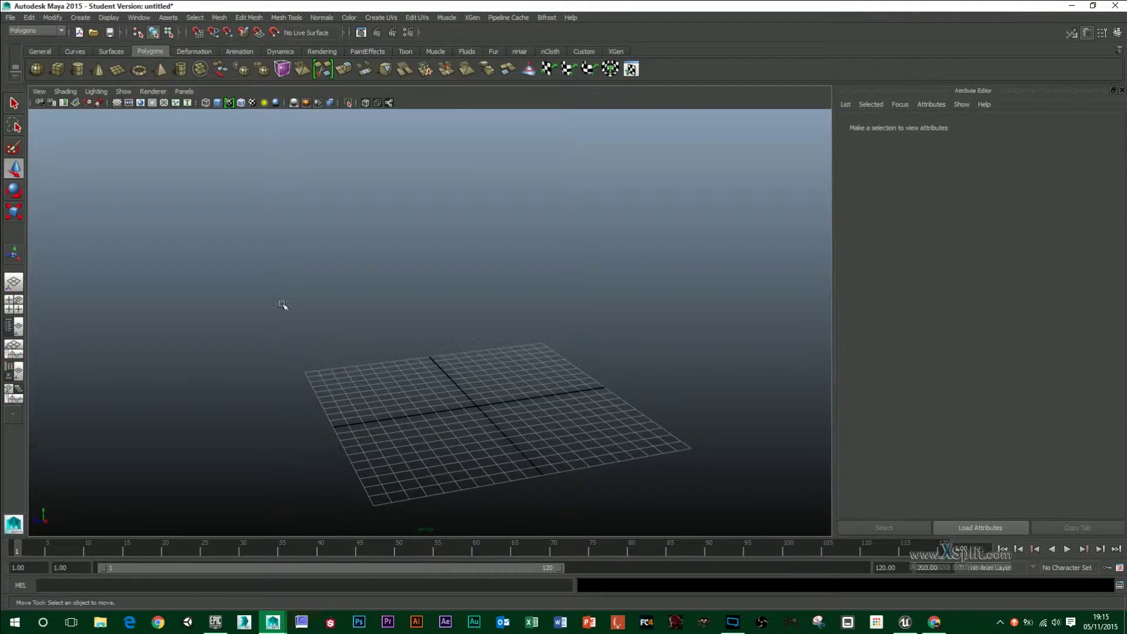
click(58, 69)
drag(602, 389, 537, 320)
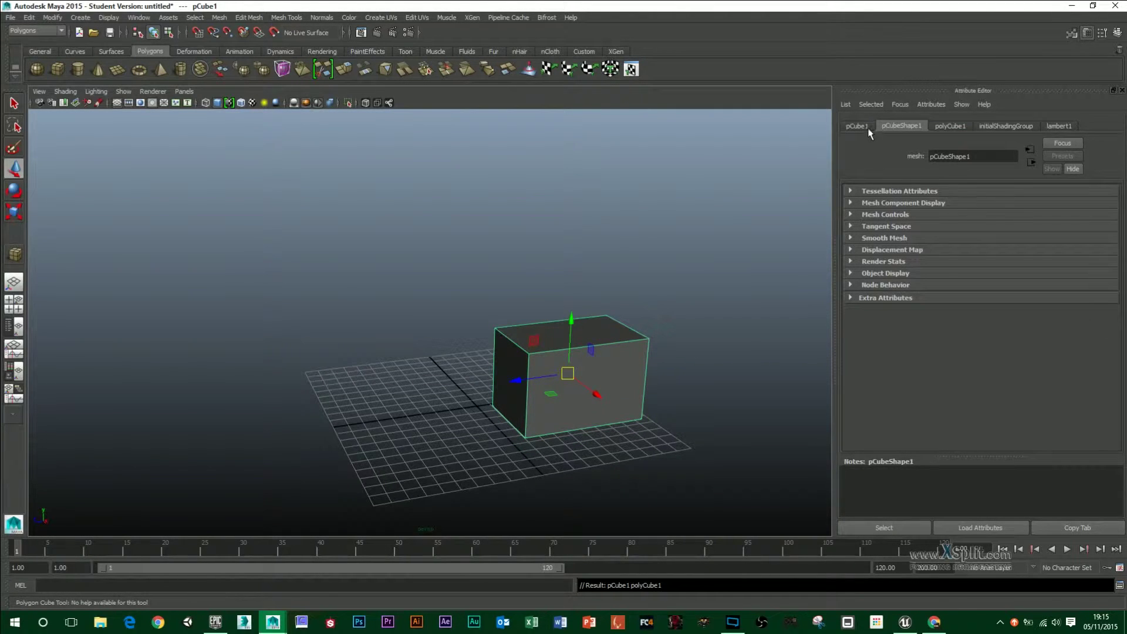
Set the polyCube1 dimensions to width 180, height 240 and depth 10.
click(952, 125)
drag(957, 205, 938, 205)
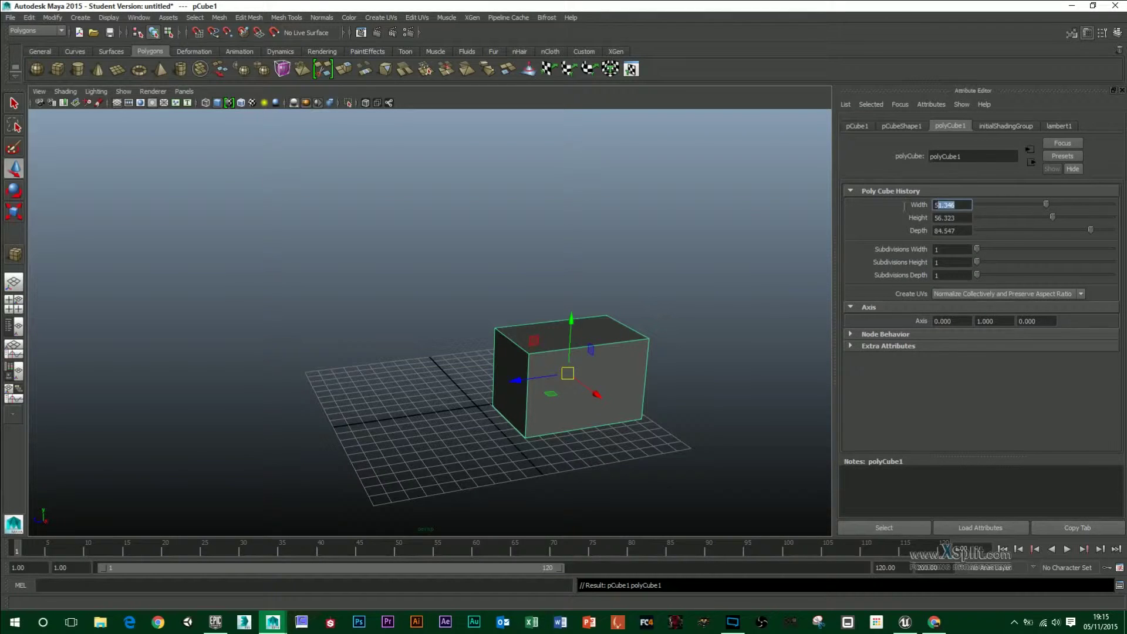
text(180)
key(Tab)
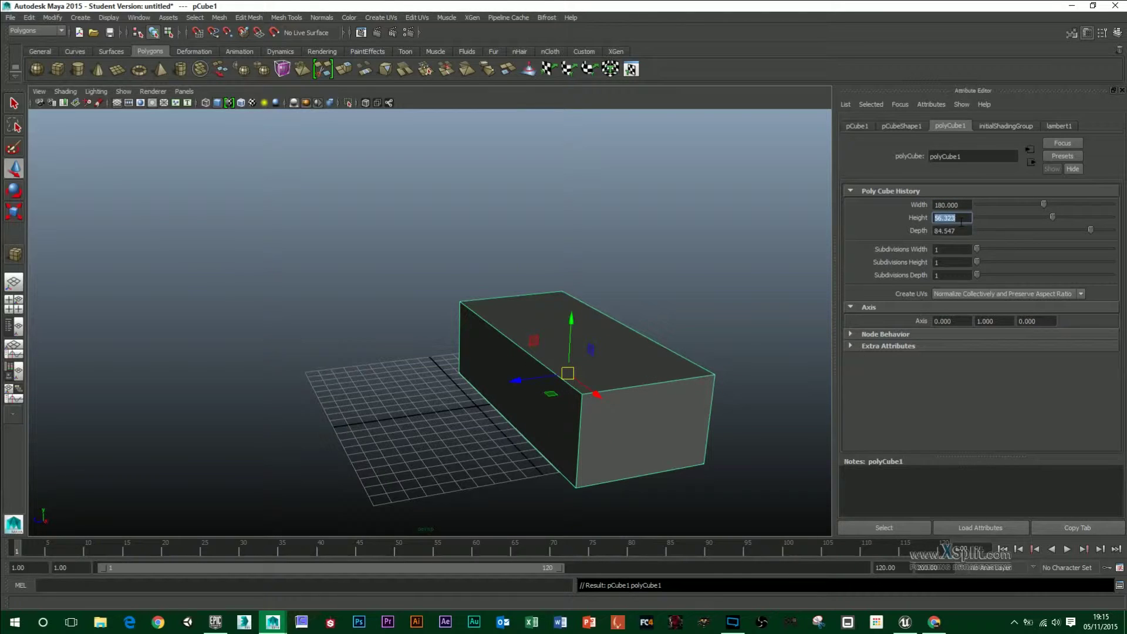
text(240)
key(Tab)
text(10)
key(Return)
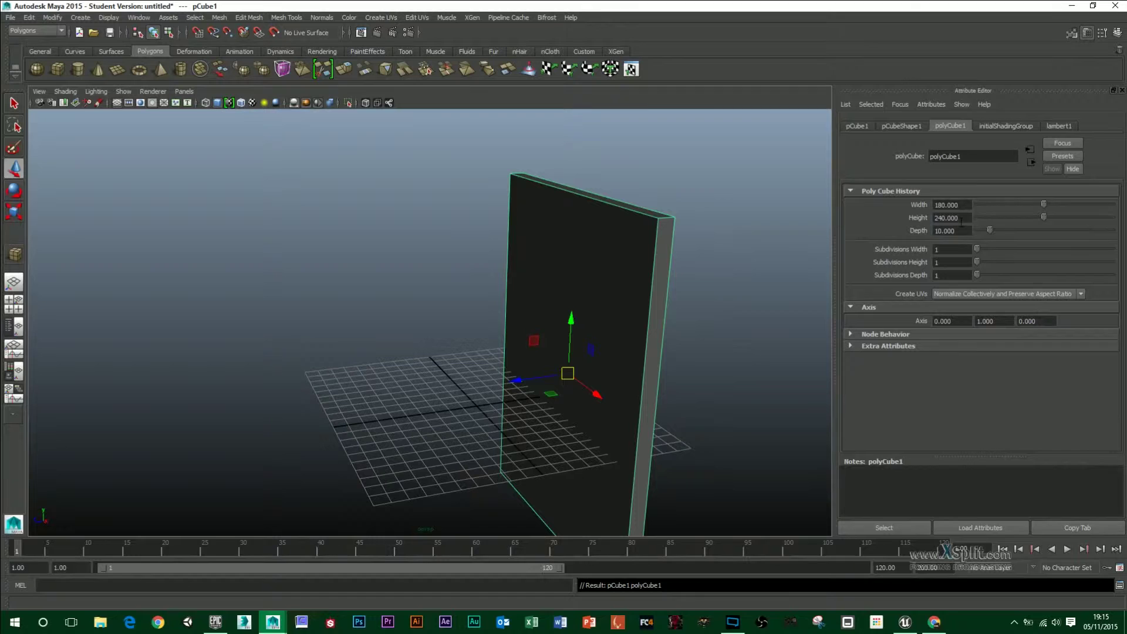
Raise the thin slab above the grid along Y and orbit to check its position.
alt+drag(468, 347, 455, 324)
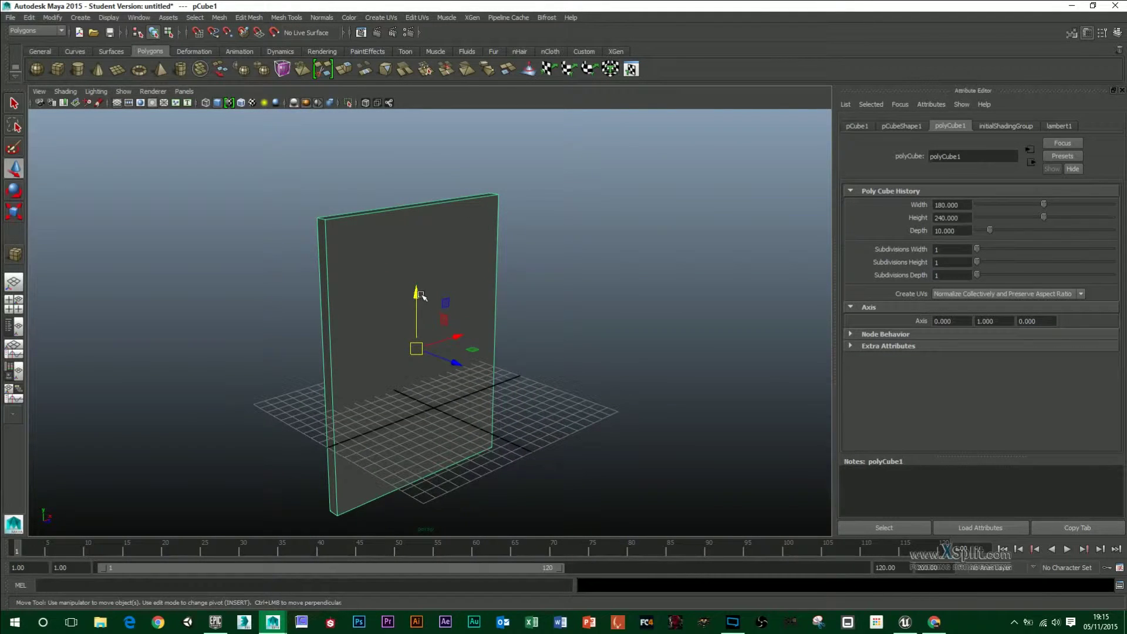
drag(416, 281, 416, 185)
alt+drag(617, 244, 633, 328)
alt+middle_drag(633, 328, 628, 343)
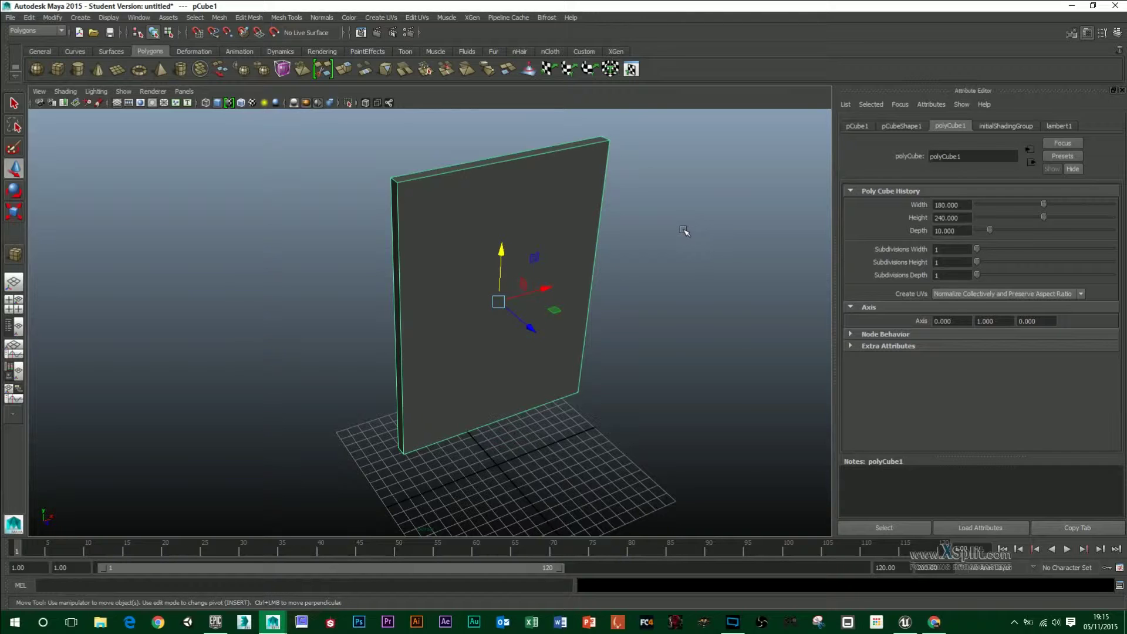
alt+drag(614, 373, 536, 341)
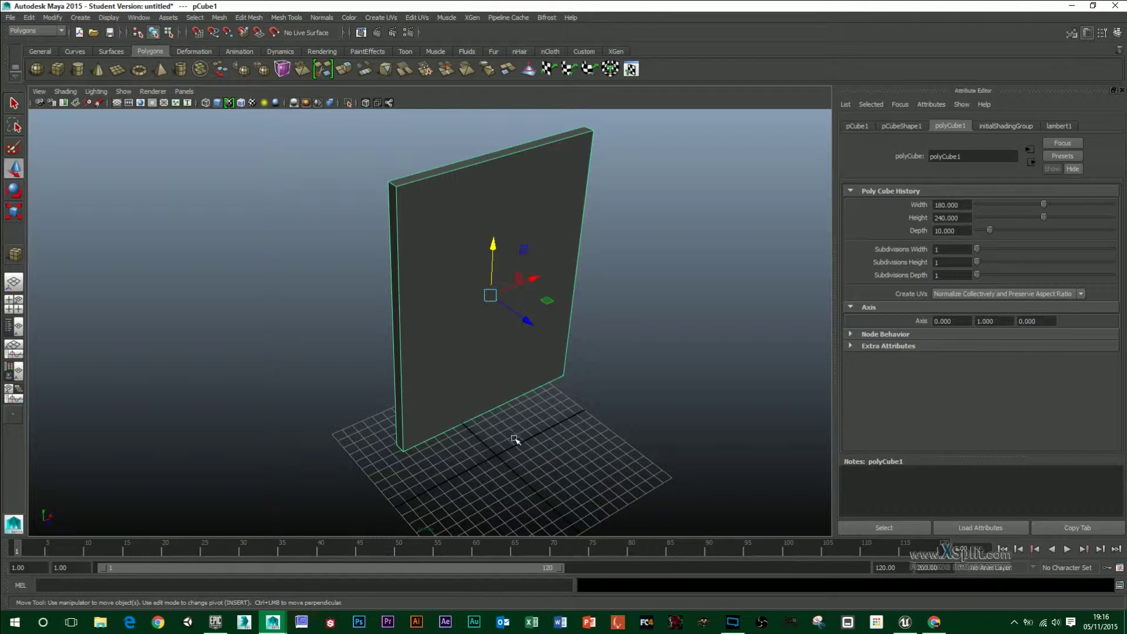
mouse_move(516, 440)
alt+mouse_down()
mouse_move(536, 433)
mouse_move(525, 441)
alt+mouse_up()
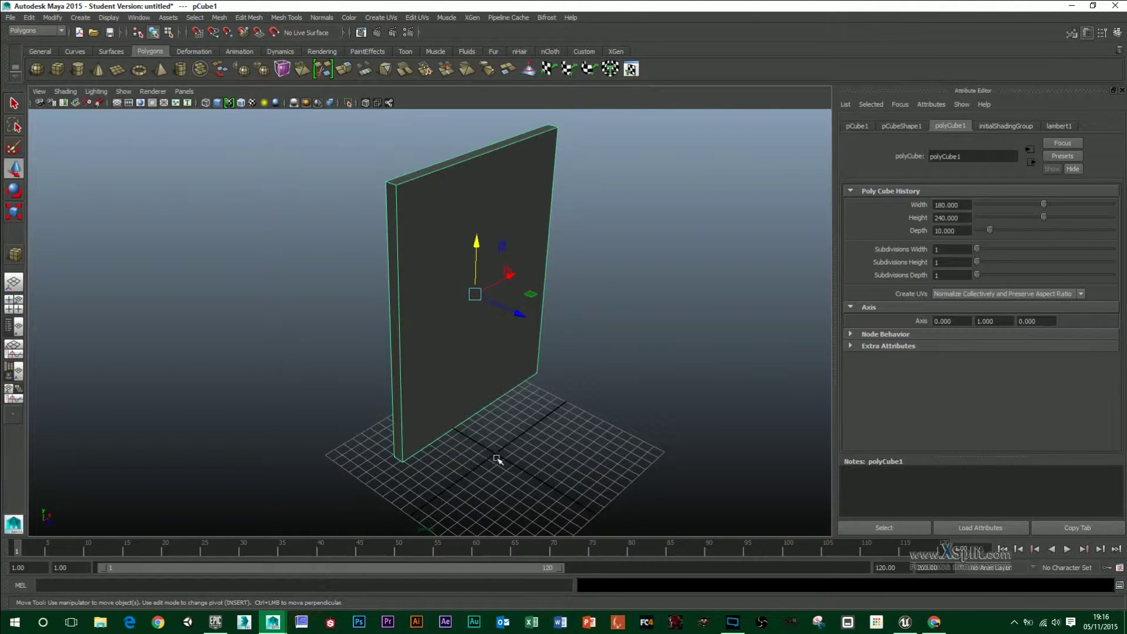
alt+drag(497, 460, 516, 410)
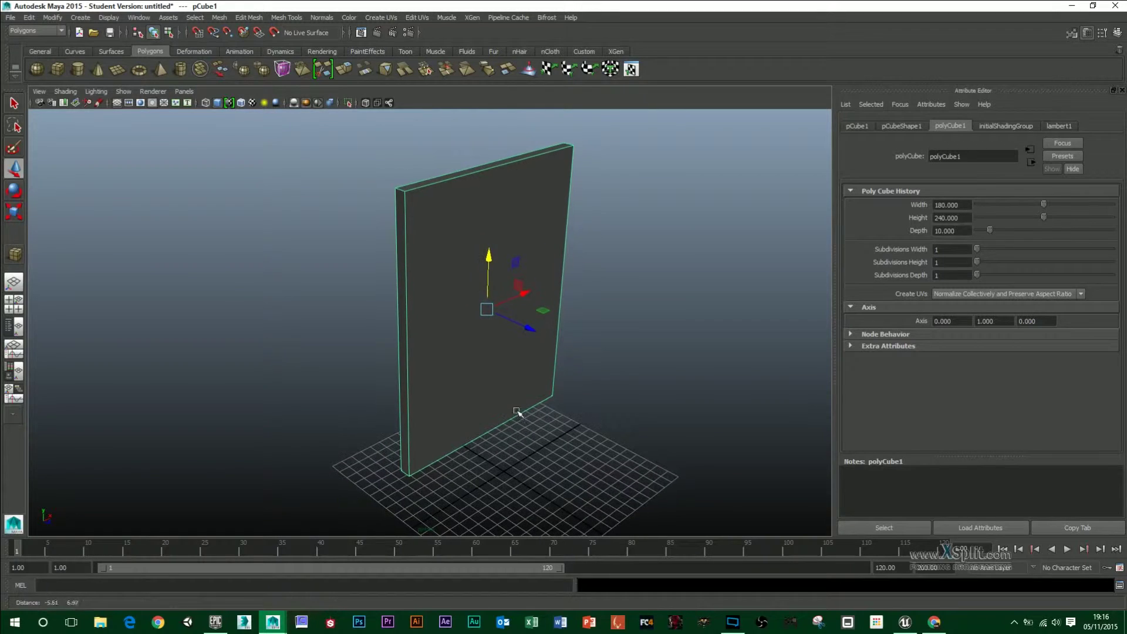
key(Insert)
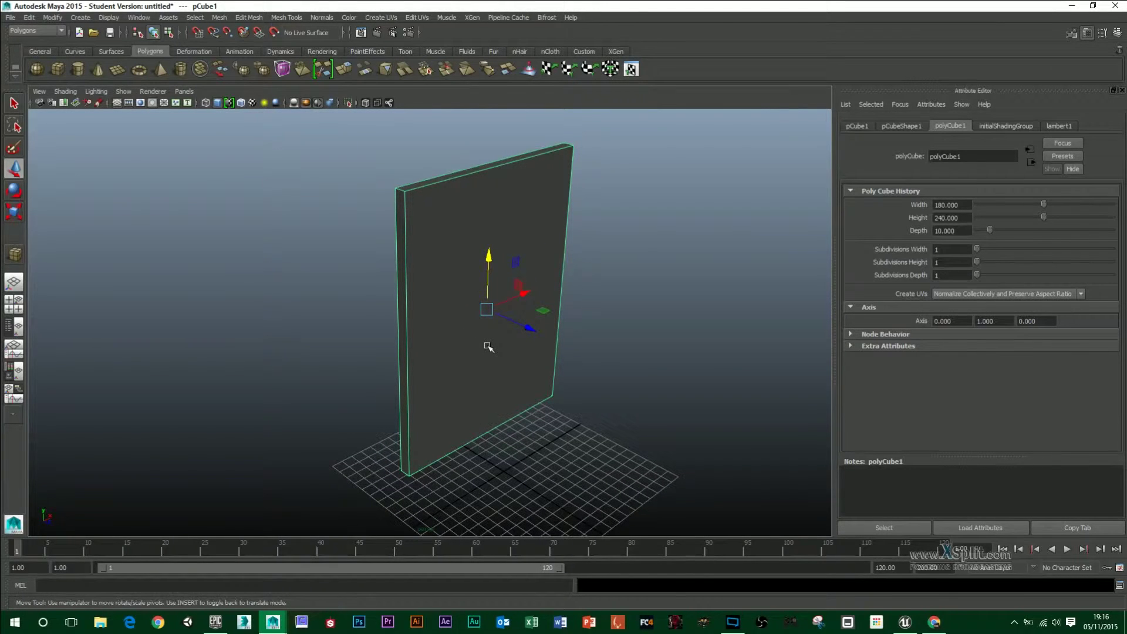
drag(489, 308, 634, 390)
key(Insert)
key(ctrl+z)
key(ctrl+z)
key(ctrl+z)
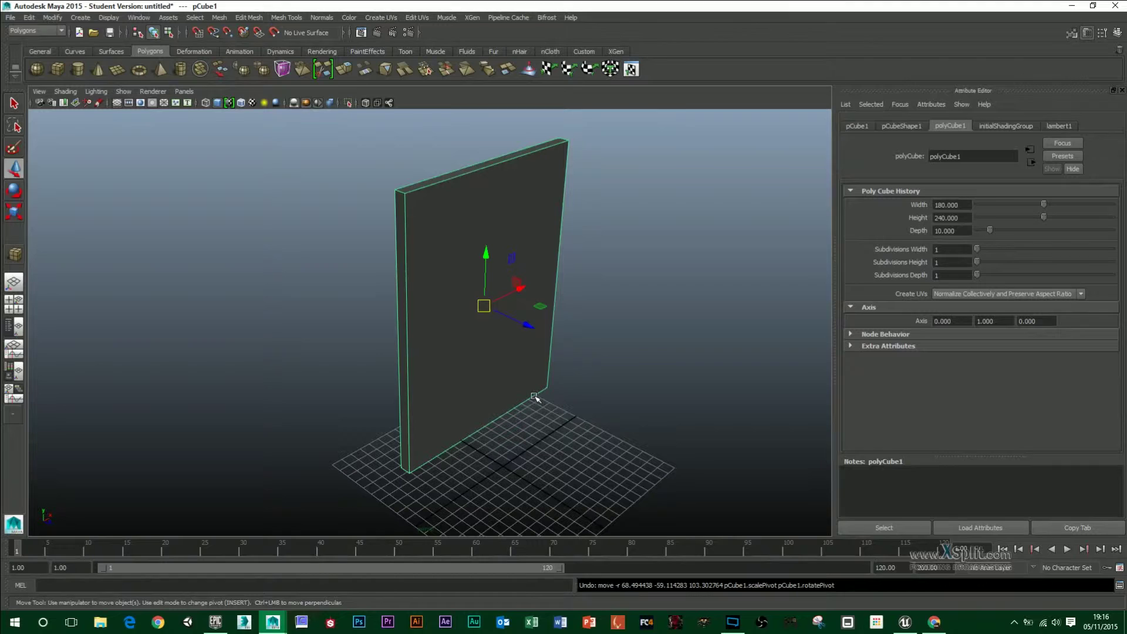
key(e)
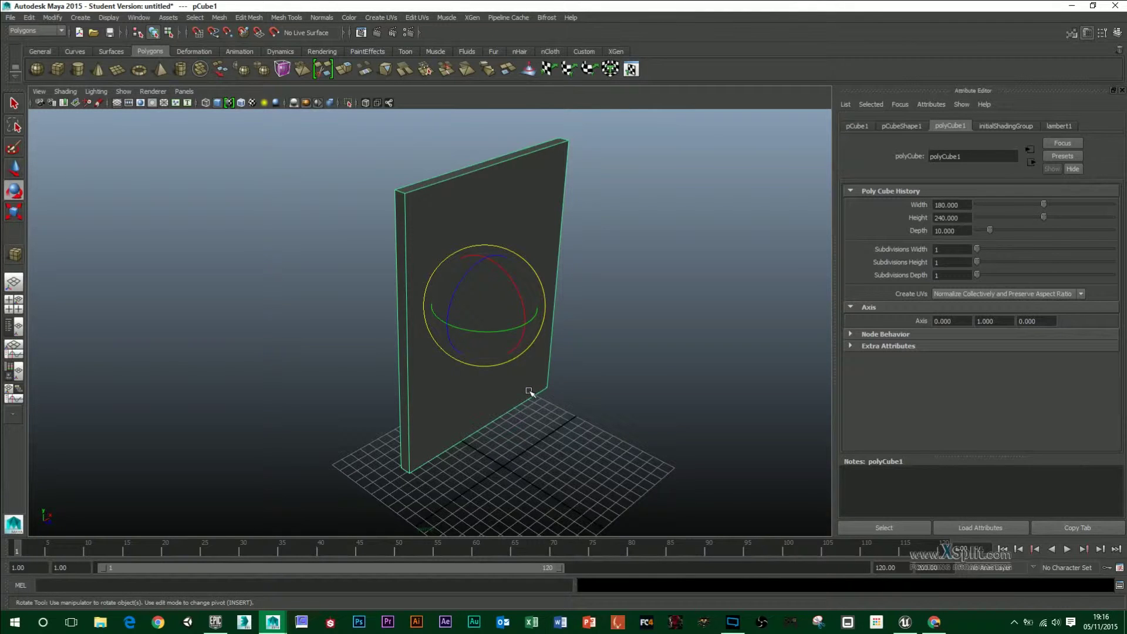
key(Insert)
key(Insert)
key(Insert)
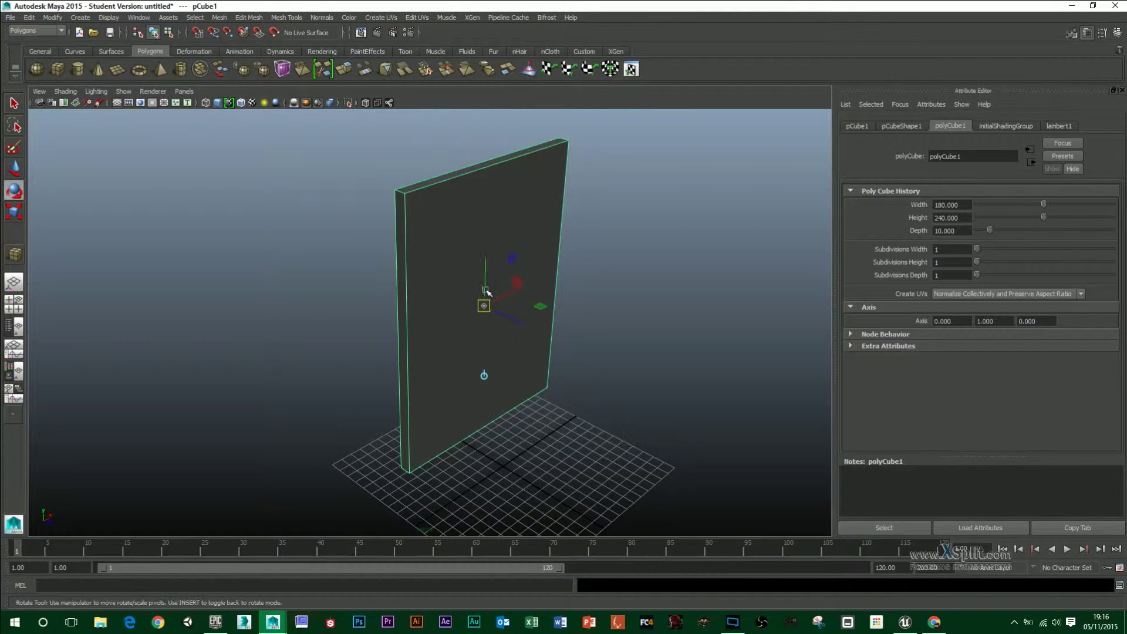
click(197, 35)
drag(485, 305, 560, 475)
key(Insert)
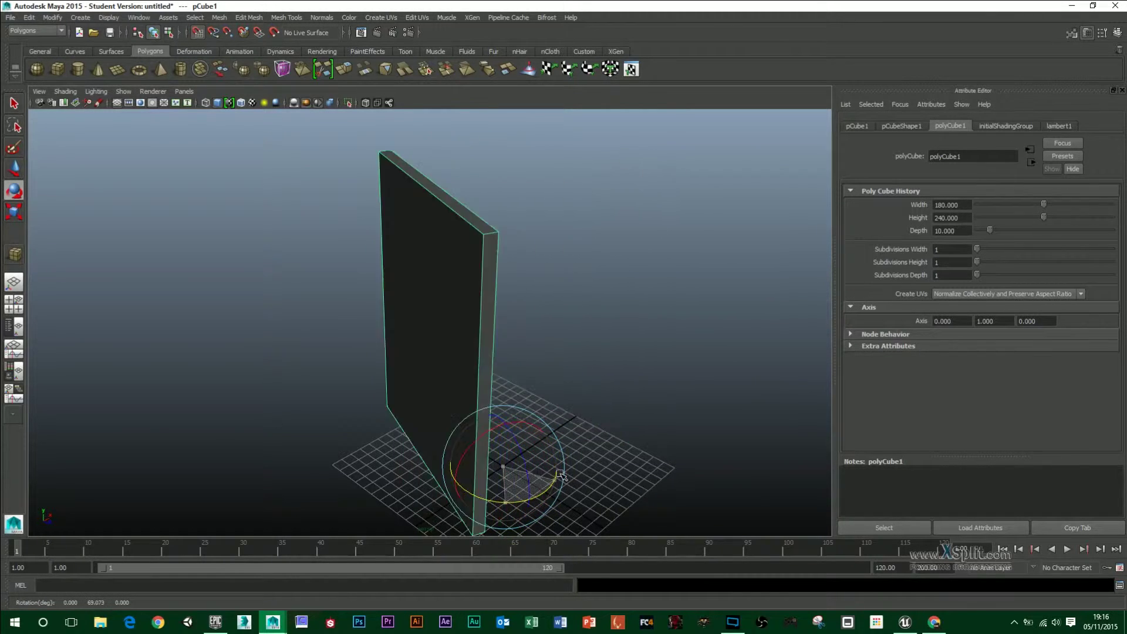
key(ctrl+z)
key(ctrl+z)
key(ctrl+z)
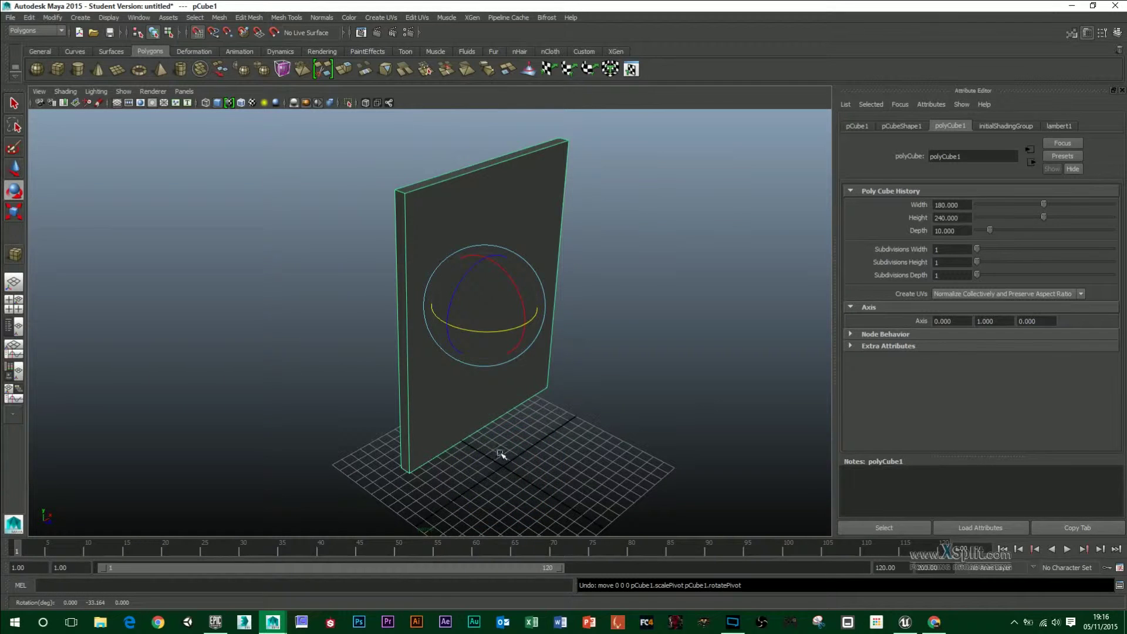
alt+drag(546, 411, 541, 352)
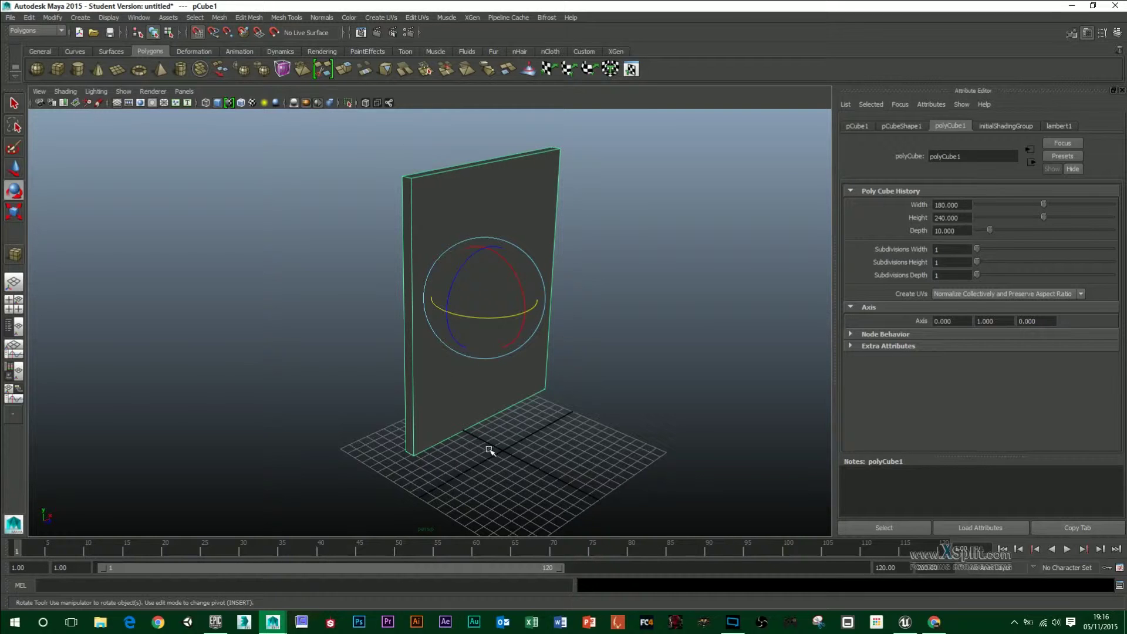
Snap the slab's pivot to its bottom-front corner vertex, undoing the test rotation.
click(229, 33)
key(Insert)
drag(487, 299, 416, 458)
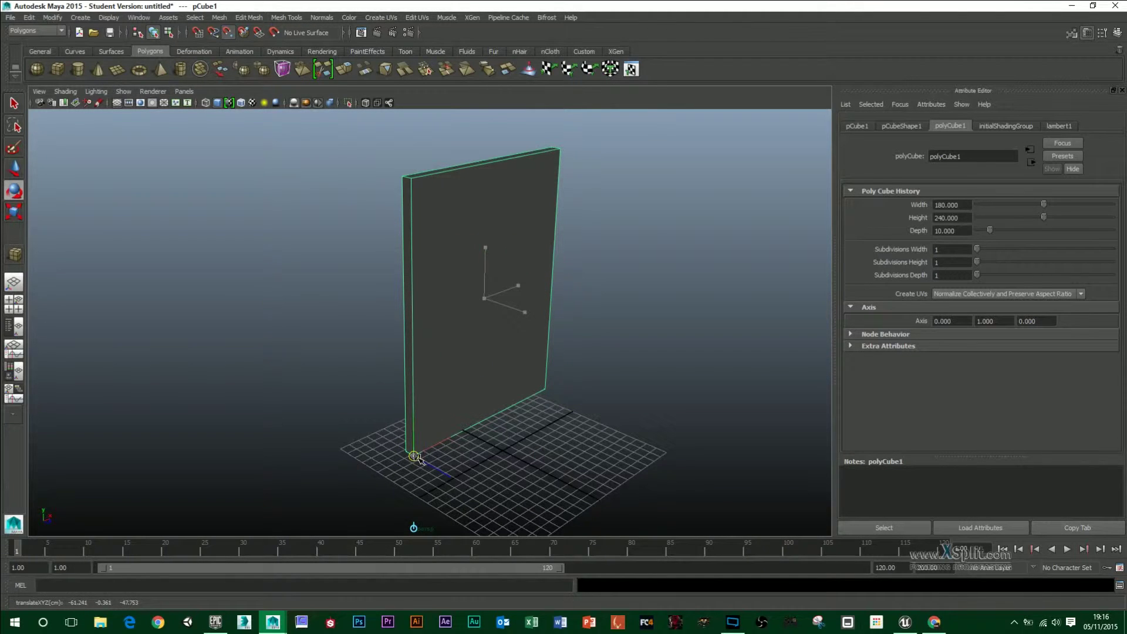
key(Insert)
alt+drag(516, 455, 405, 475)
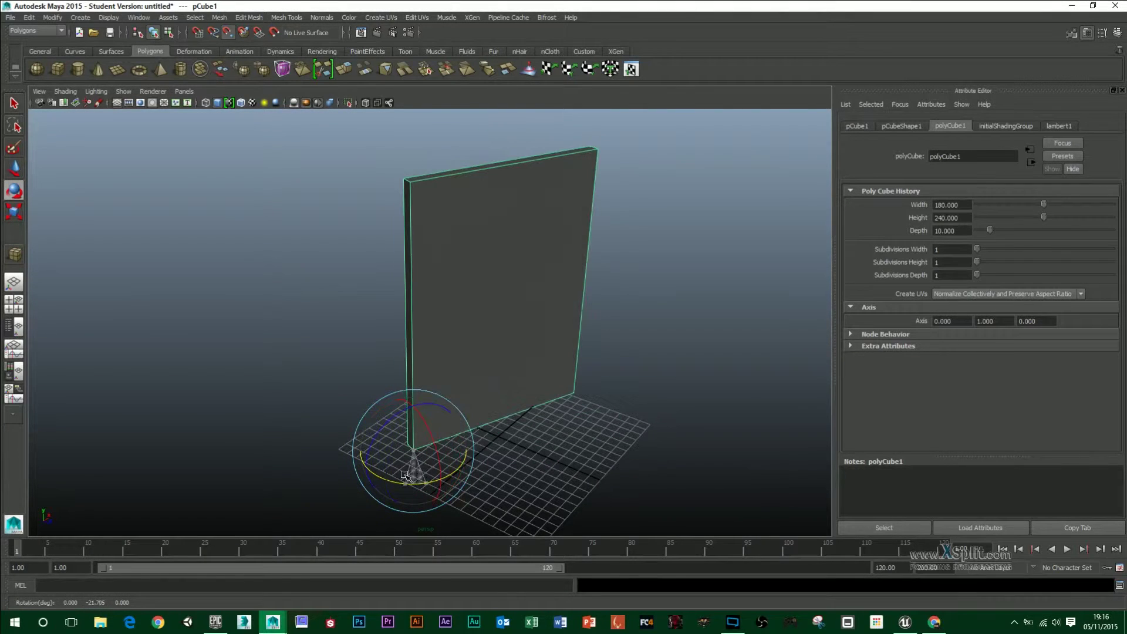
key(ctrl+z)
key(w)
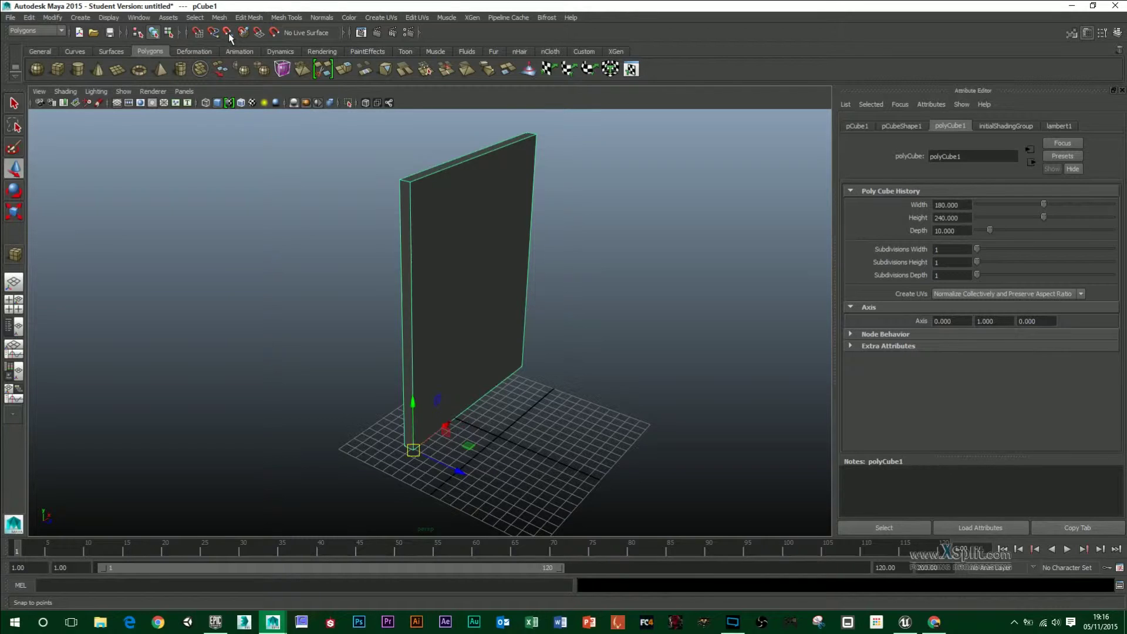
With grid snapping on, move the slab so its pivot corner sits at the origin.
click(199, 34)
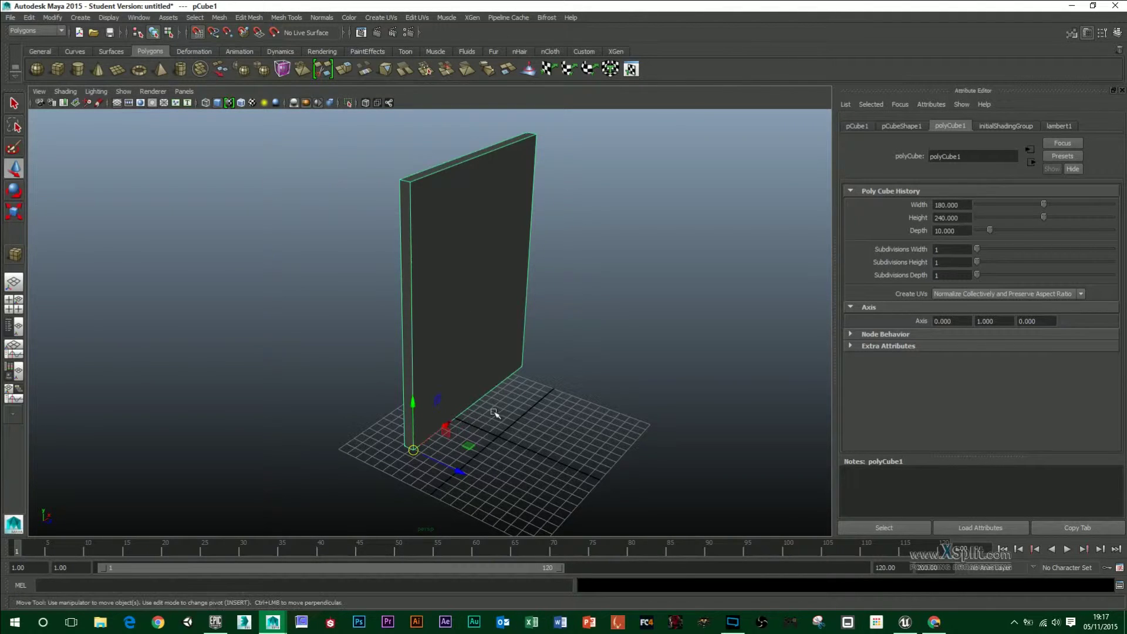
drag(413, 452, 481, 382)
scroll(481, 339, up, 5)
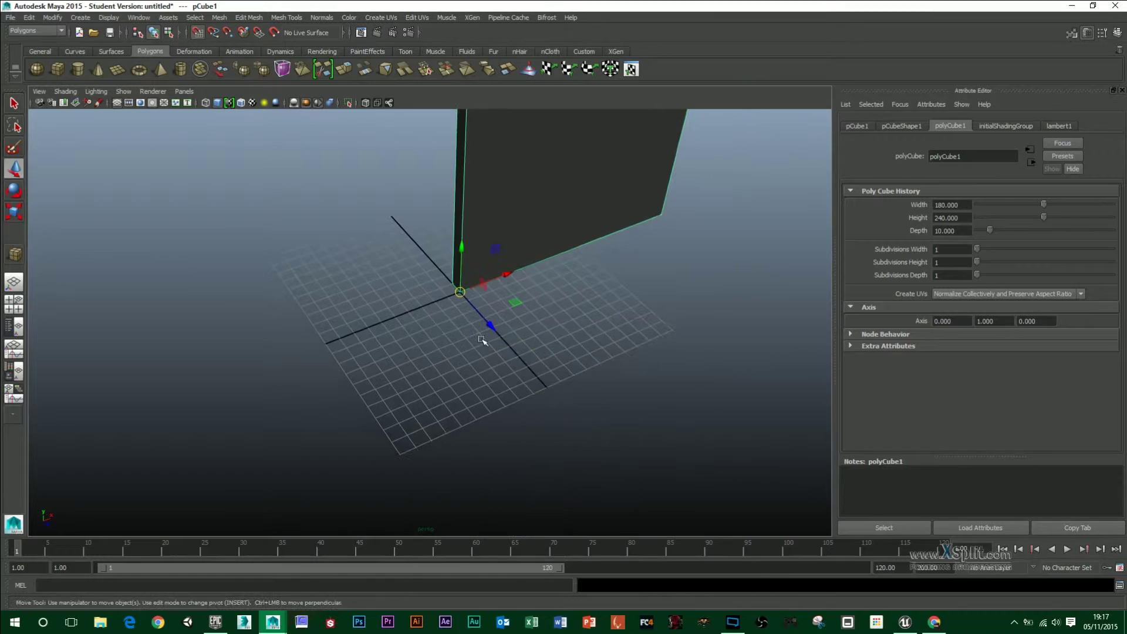
alt+drag(482, 339, 240, 176)
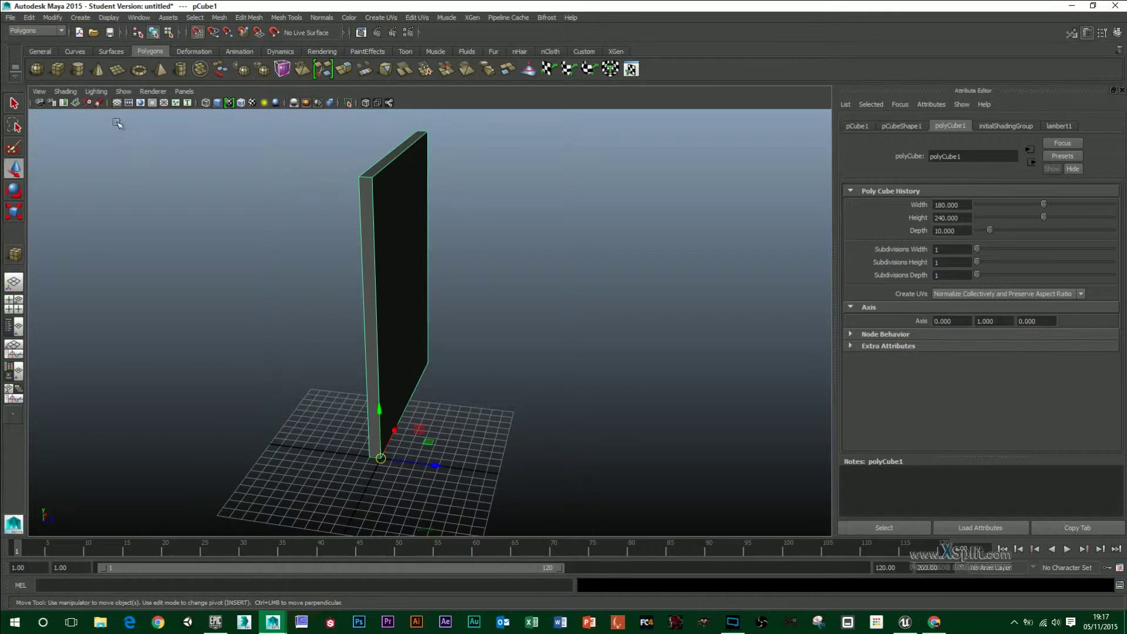
Cancel Export Selection and verify fbxmaya.mll is loaded and auto-loaded in the Plug-in Manager.
click(12, 17)
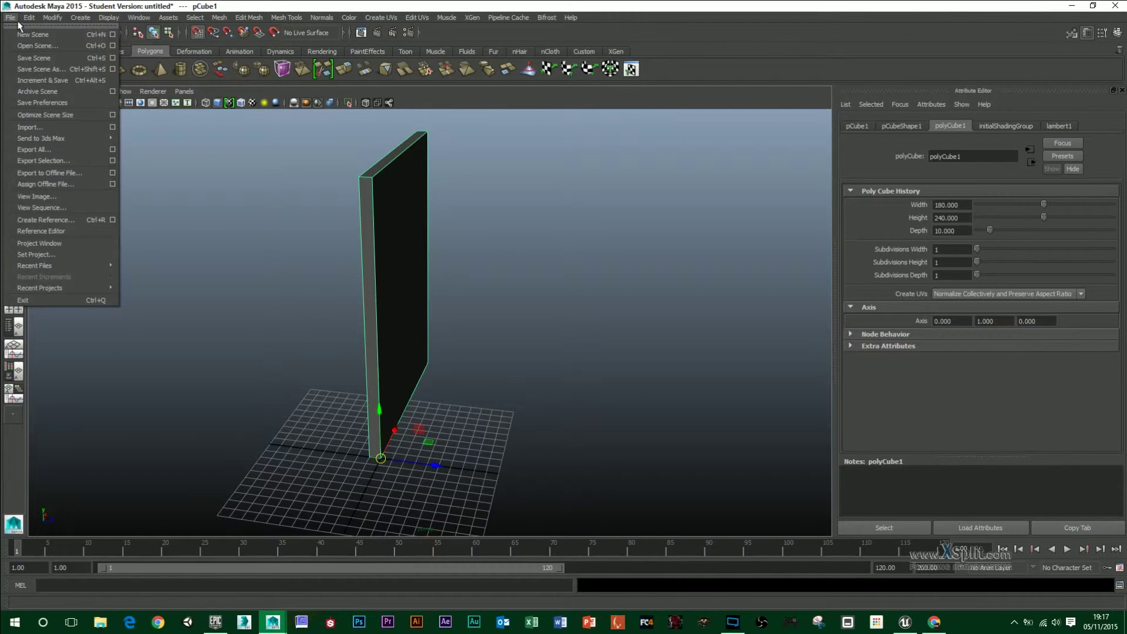
click(63, 159)
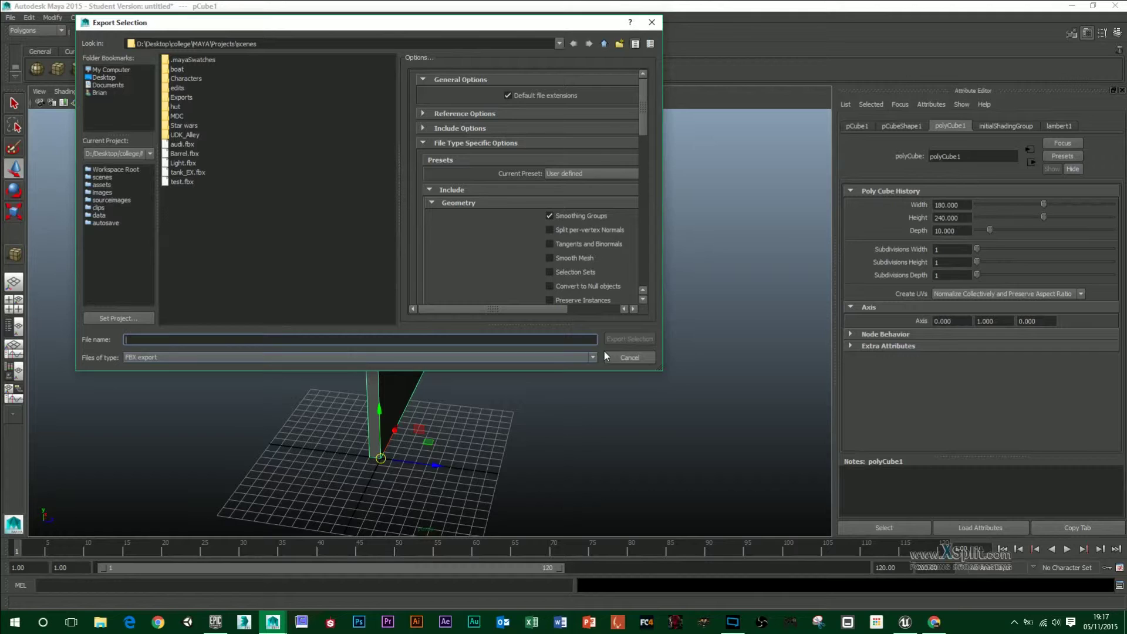
click(627, 357)
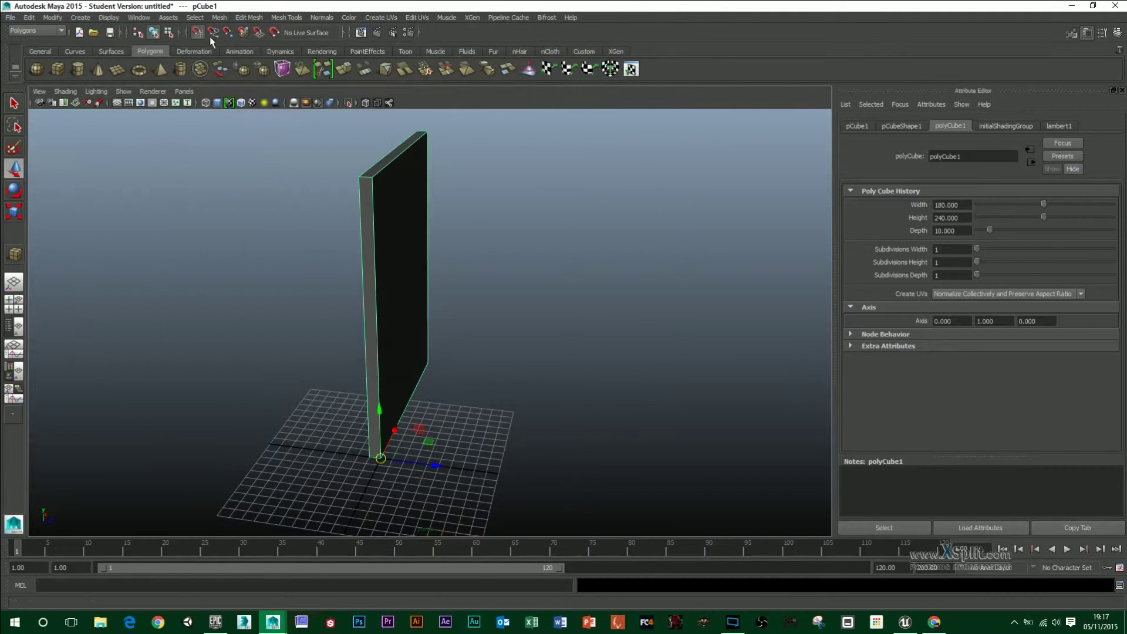
click(135, 18)
mouse_move(186, 81)
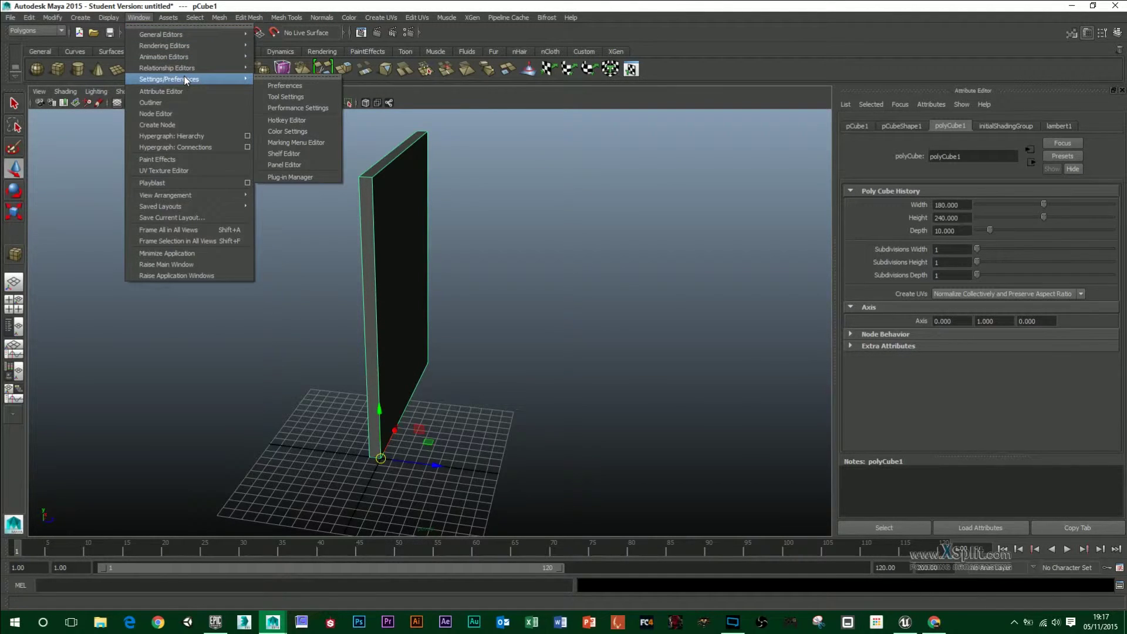
click(296, 178)
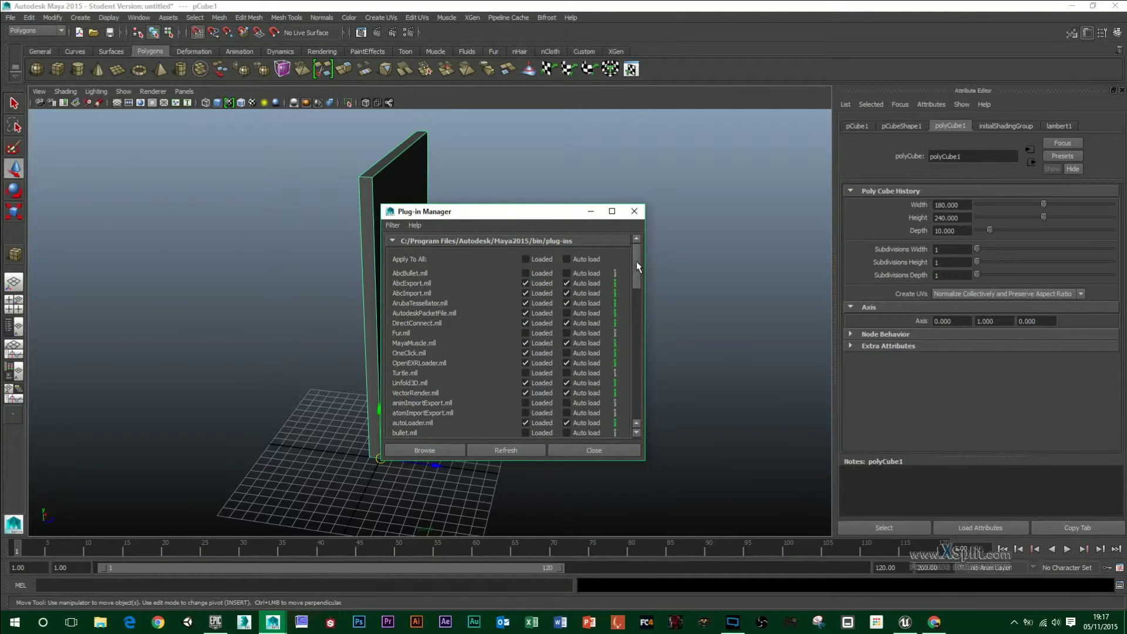
drag(636, 260, 626, 339)
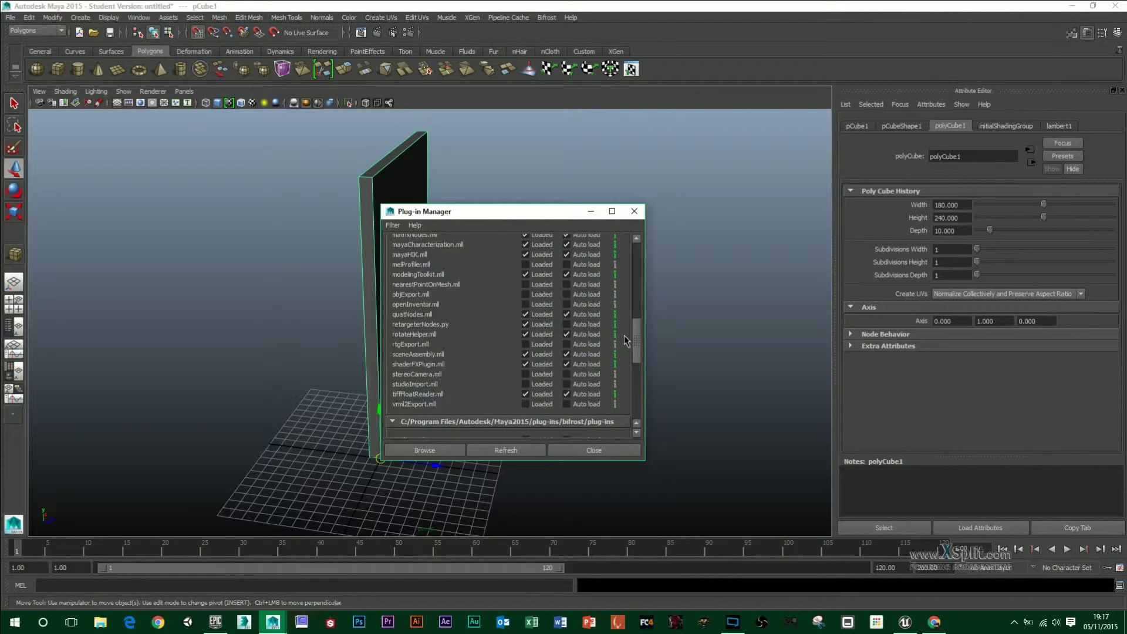
drag(624, 336, 630, 367)
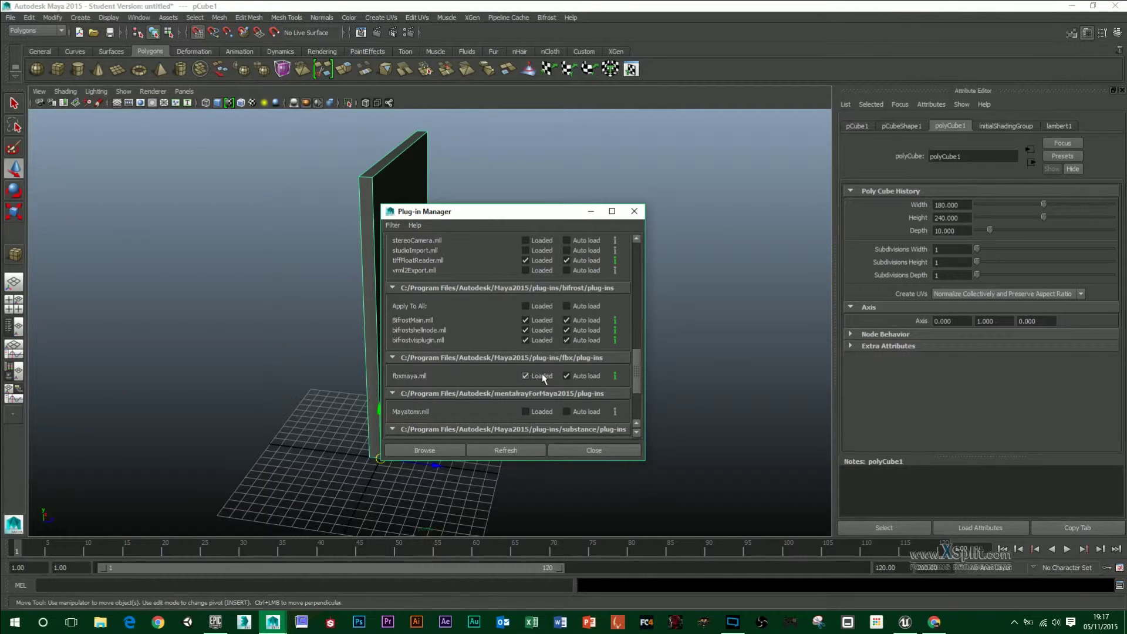
click(634, 211)
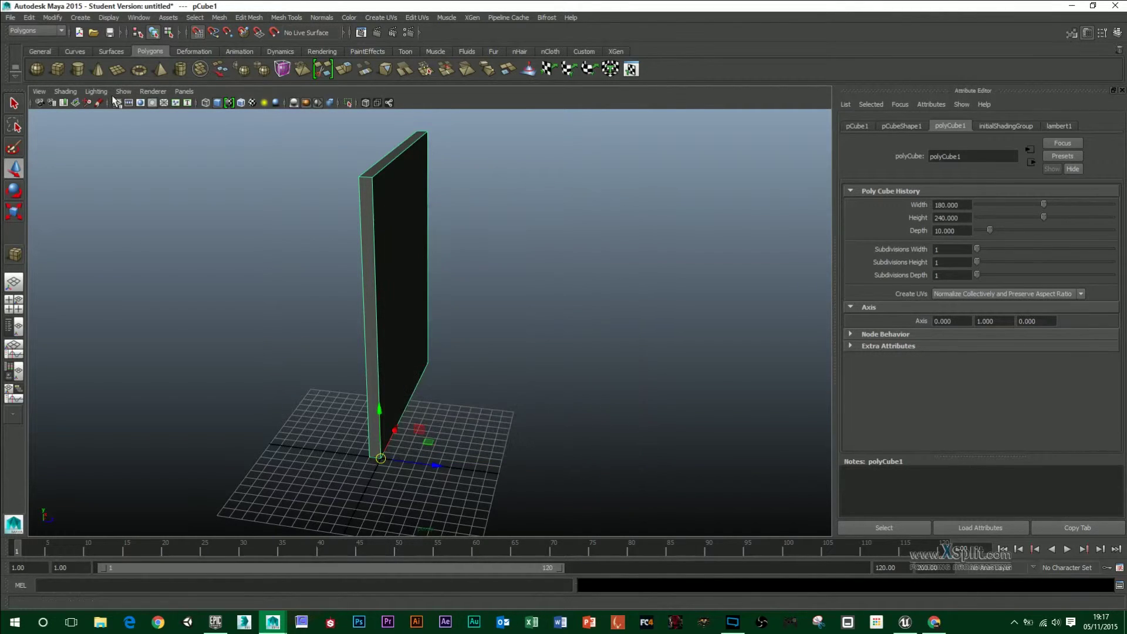
Export the selected slab to the Desktop as door.fbx, replacing the existing file.
click(11, 17)
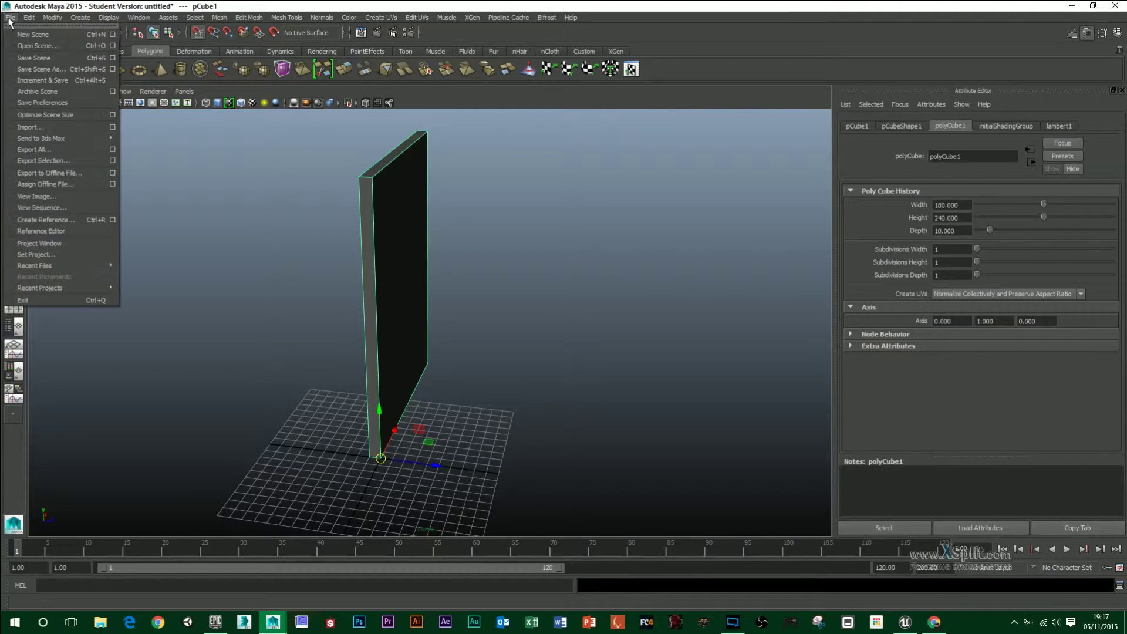
click(53, 162)
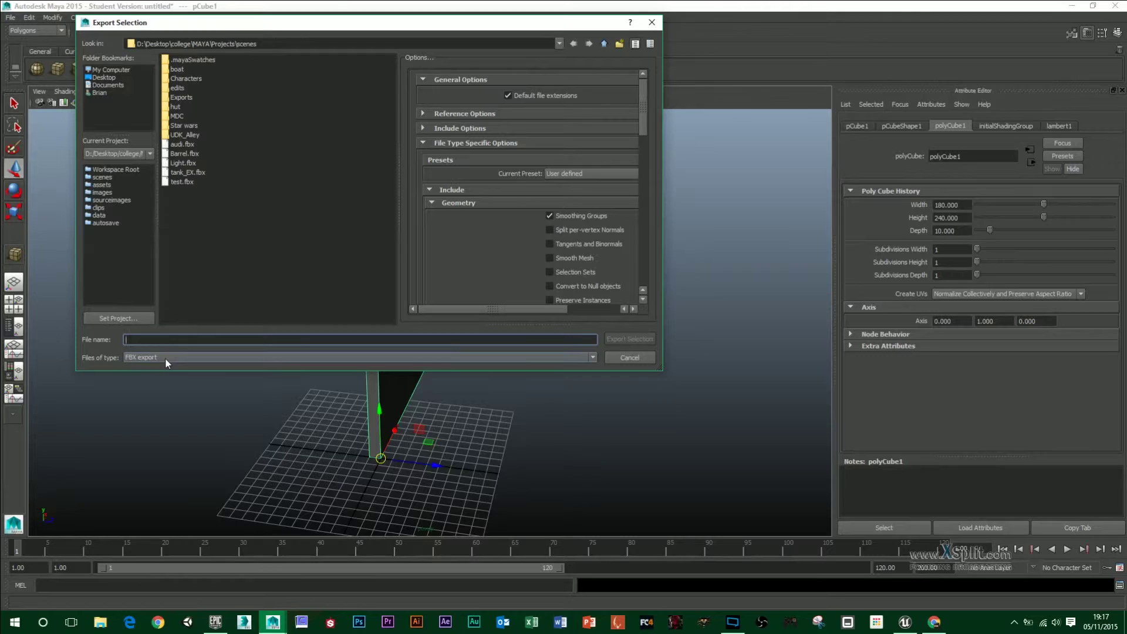
click(104, 77)
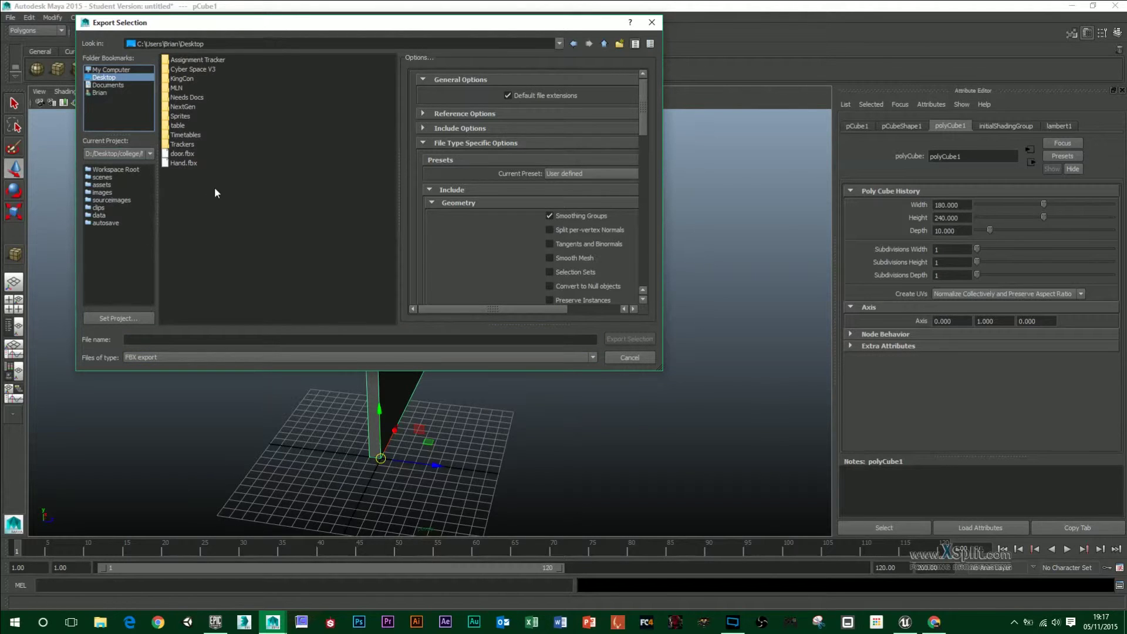
click(185, 153)
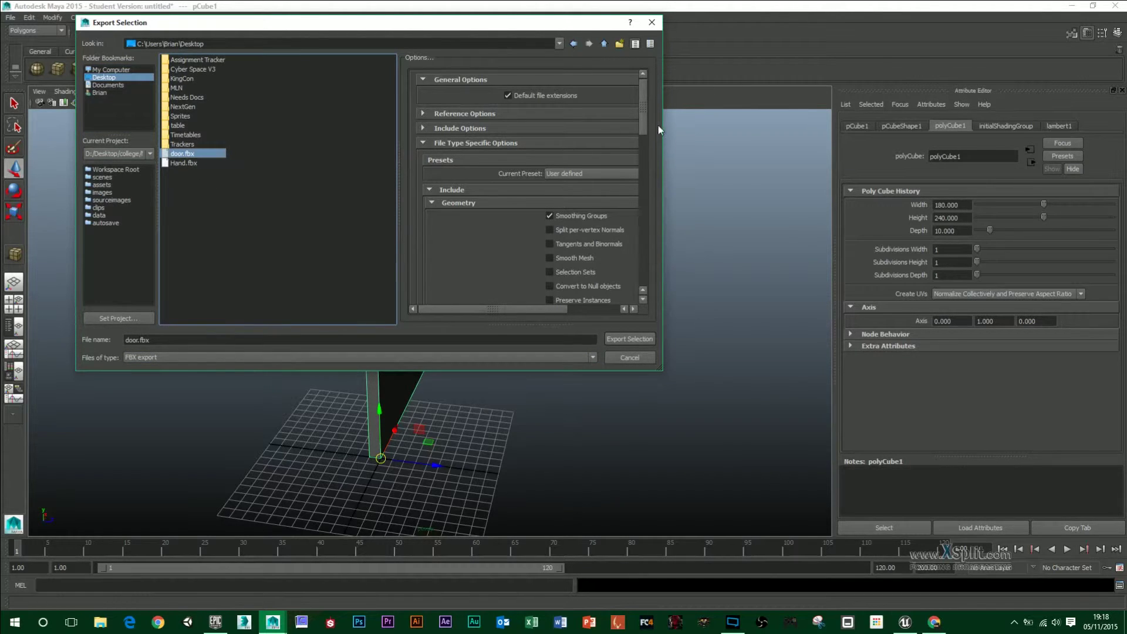
drag(644, 119, 640, 133)
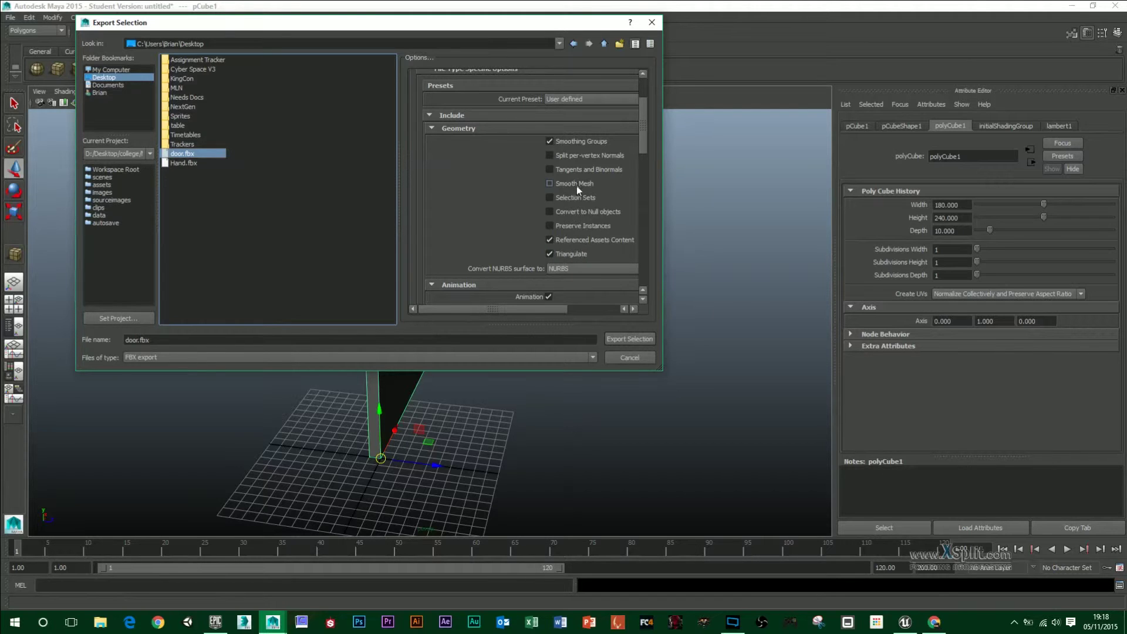
click(632, 343)
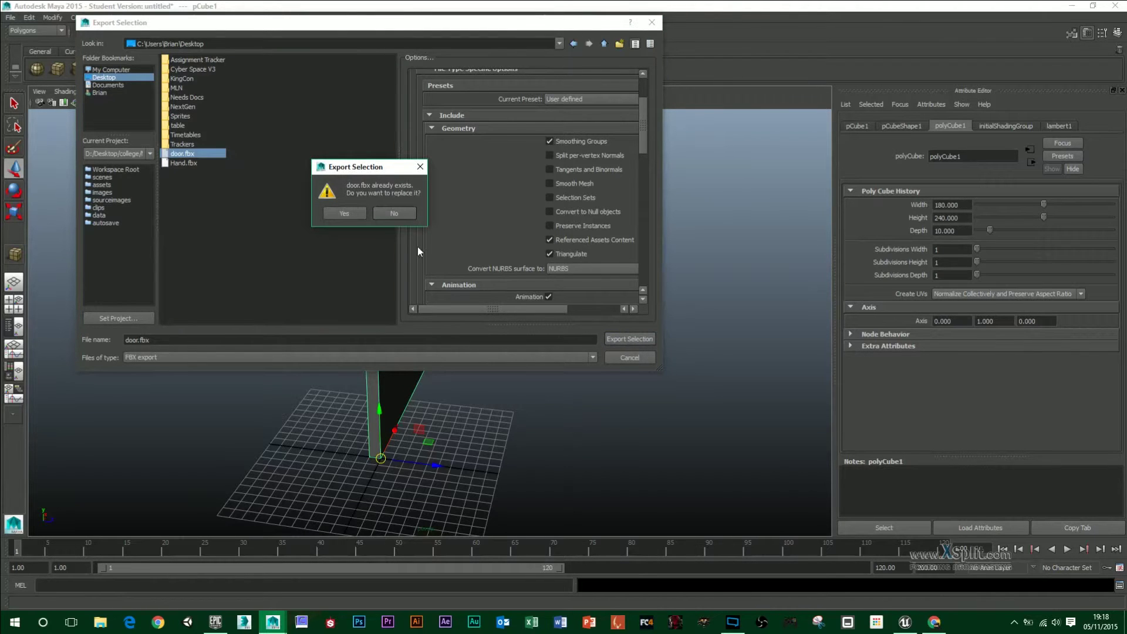
click(352, 212)
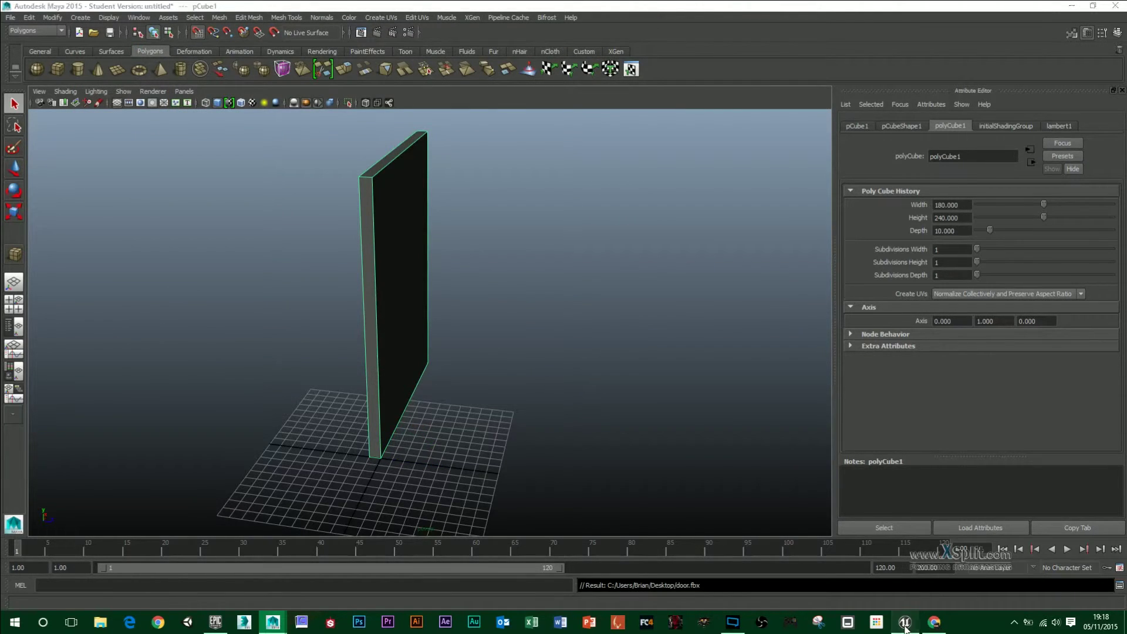
In Unreal, create an Assets folder under Game and open it.
click(905, 626)
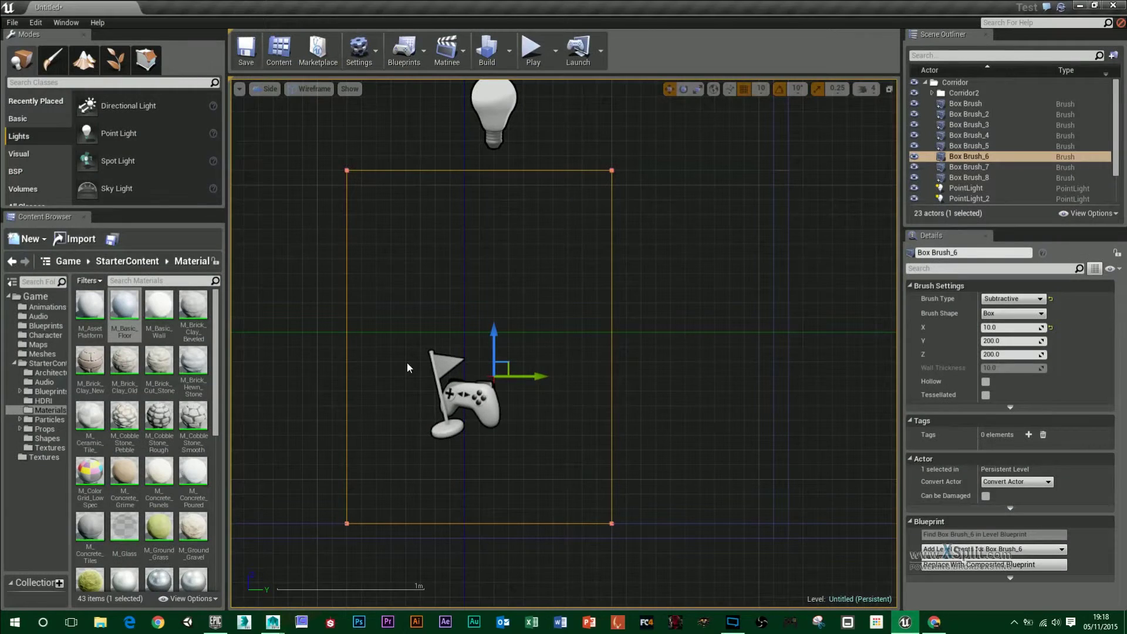
click(34, 297)
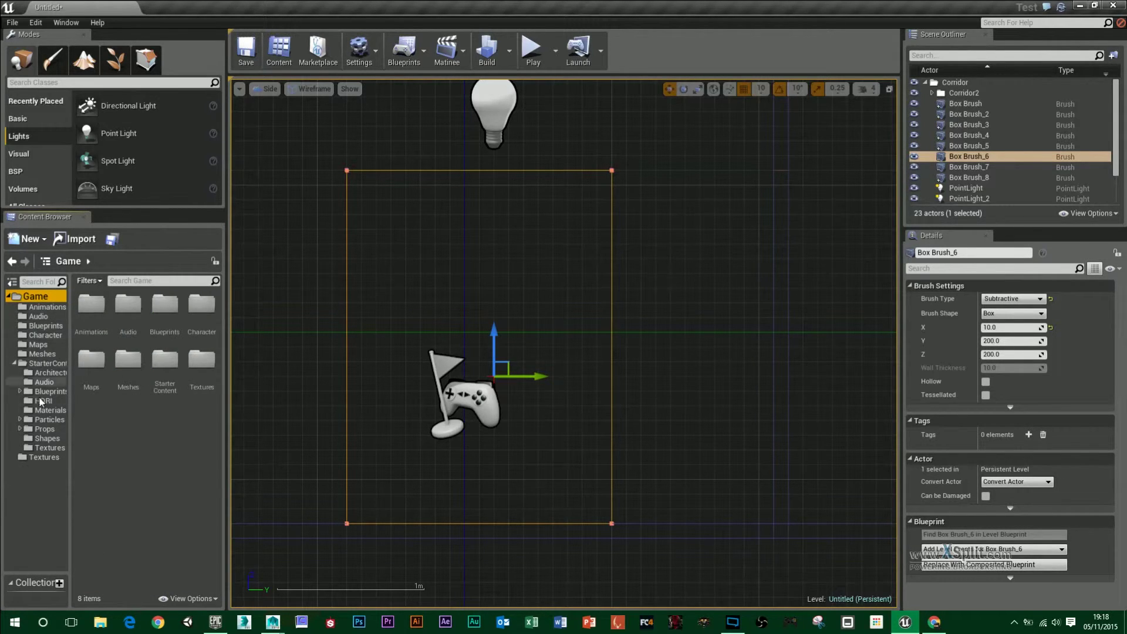
click(38, 241)
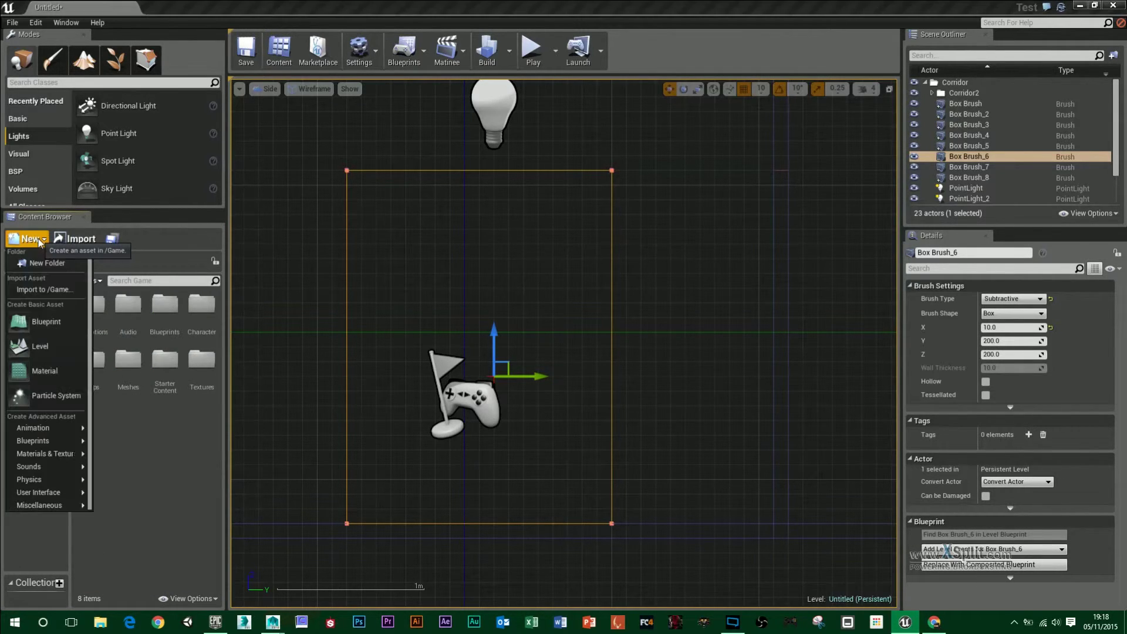
click(51, 259)
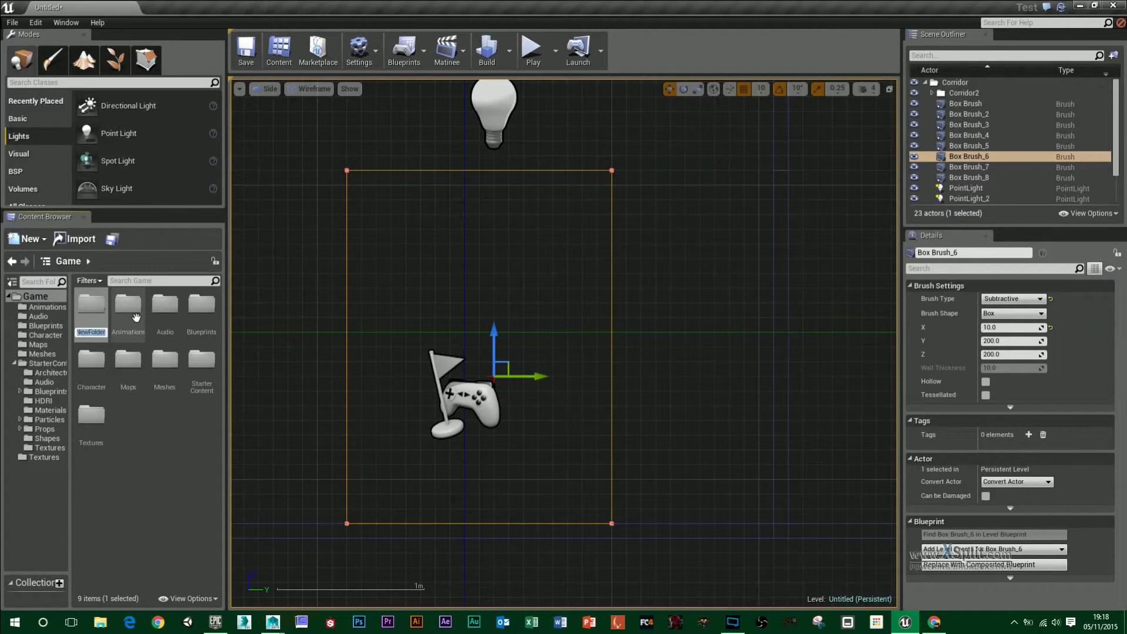
text(a)
key(Return)
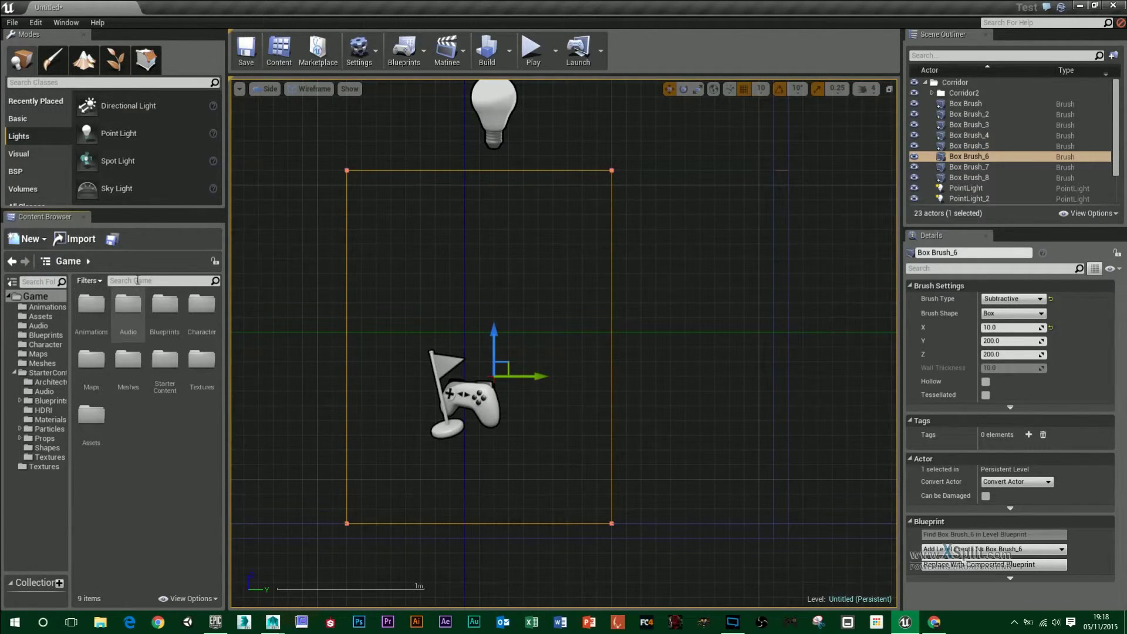
double_click(91, 417)
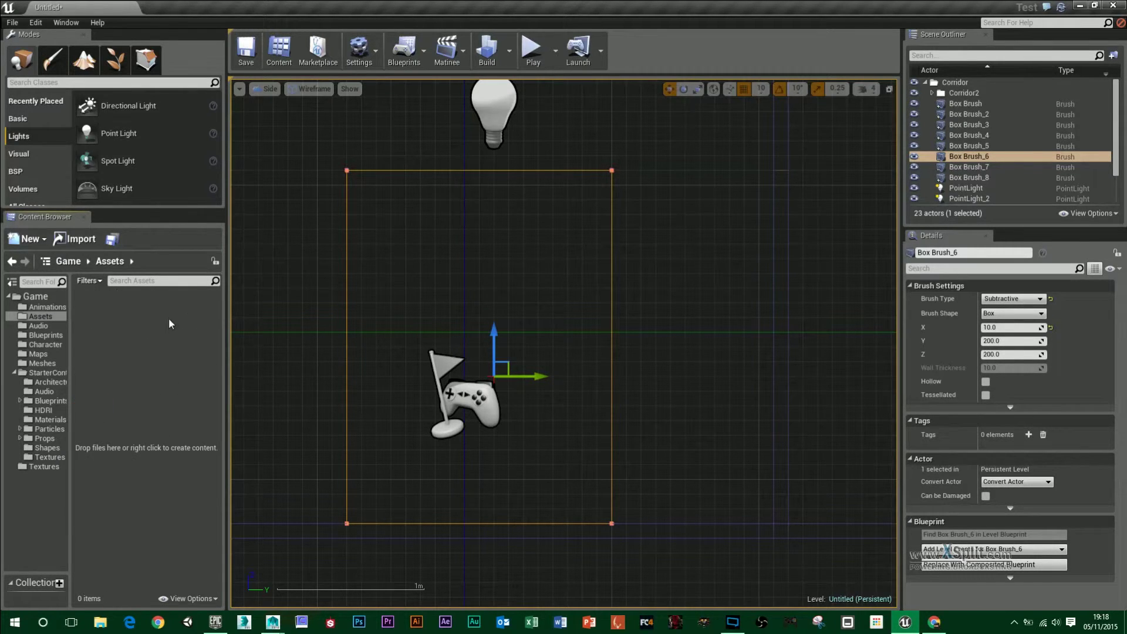
Create a Static_Meshes folder inside Assets and open it.
click(30, 239)
click(82, 259)
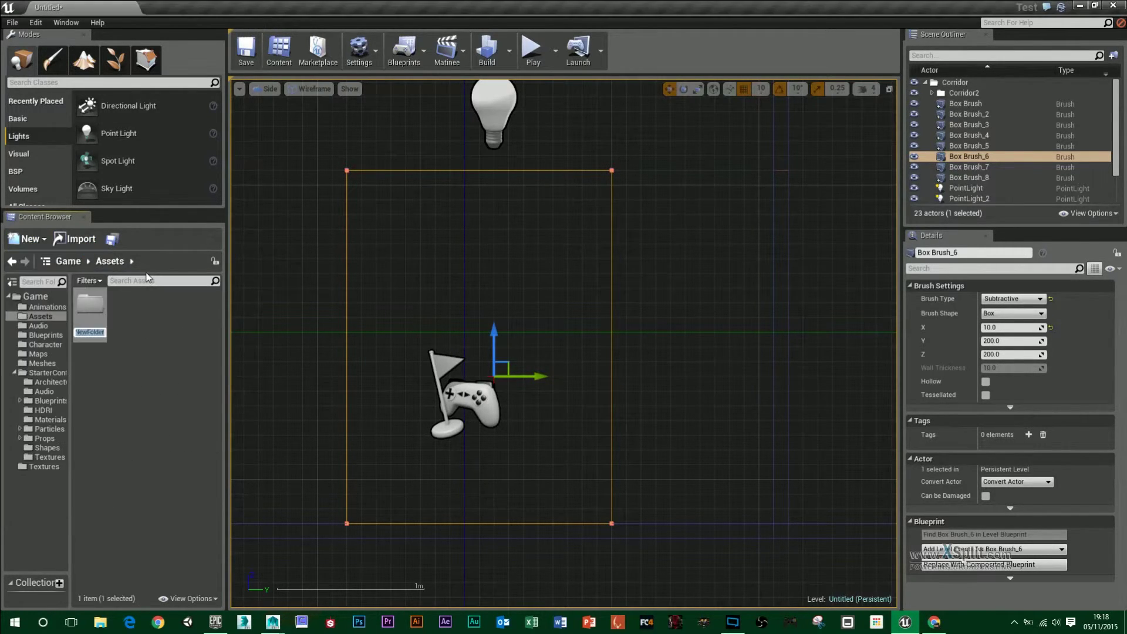
text(Static Me)
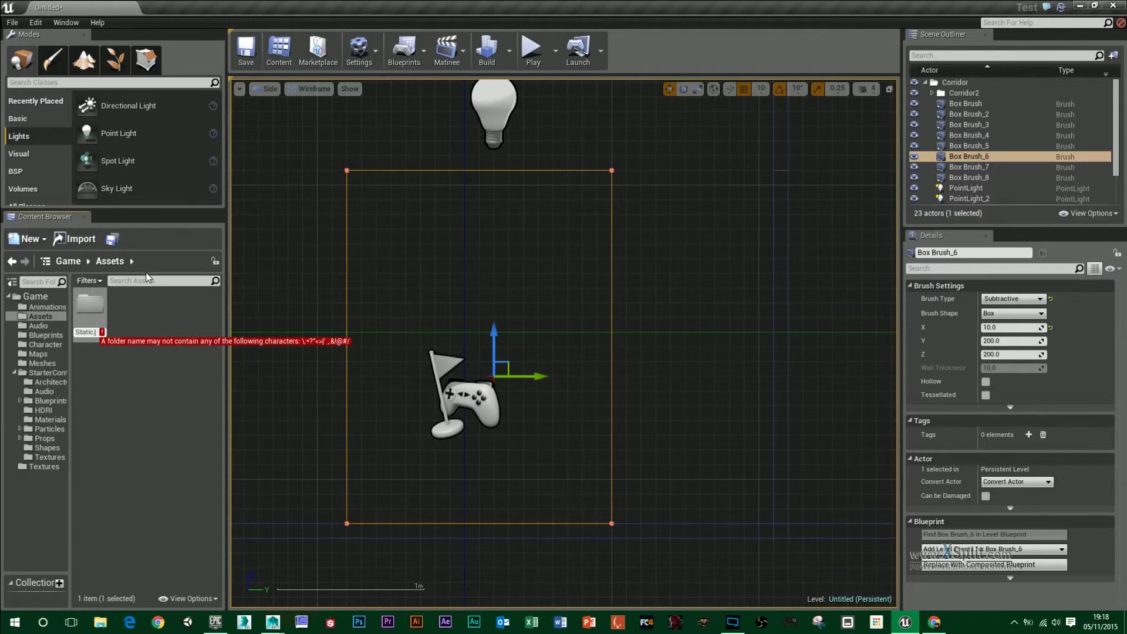
key(BackSpace)
key(BackSpace)
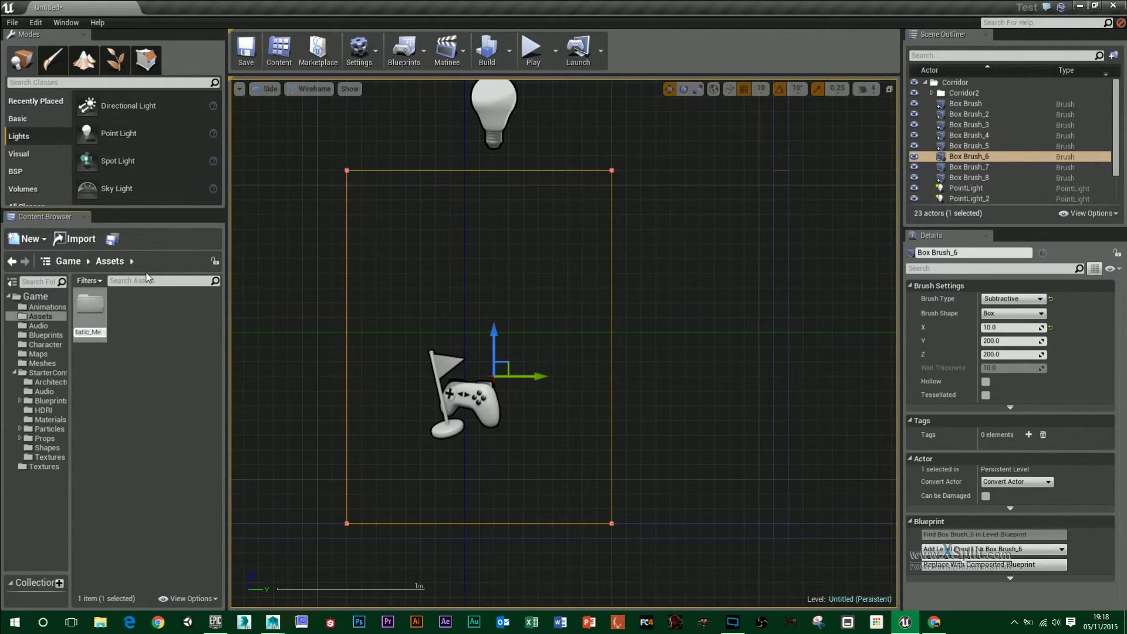
key(Return)
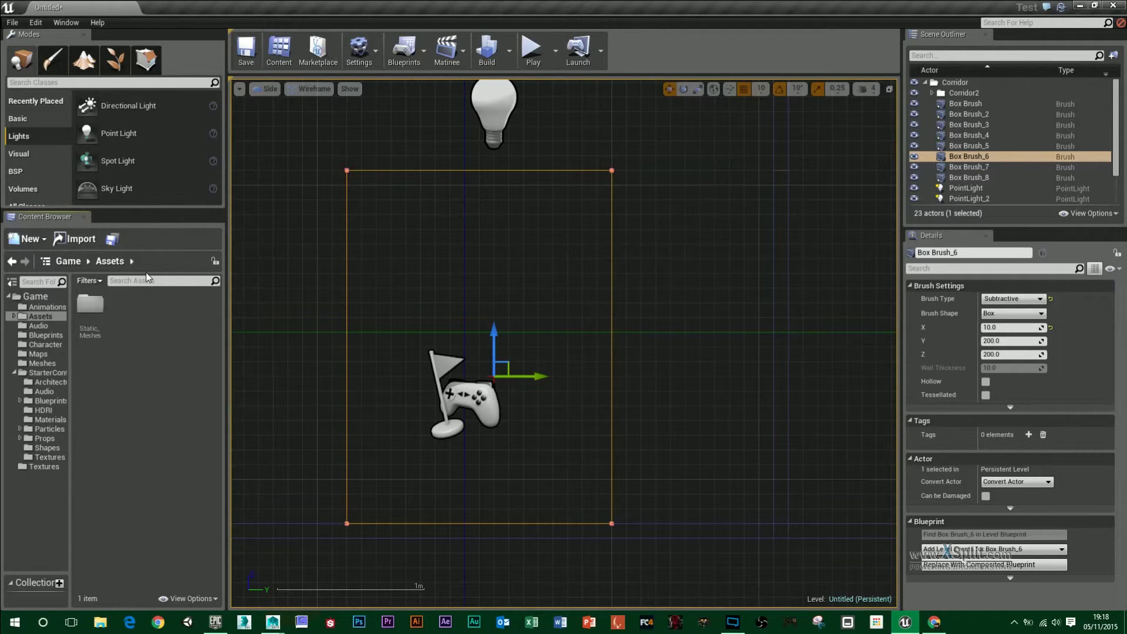
double_click(93, 304)
Import Desktop\door.fbx into Static_Meshes with Import Materials and Import Textures turned off.
click(75, 238)
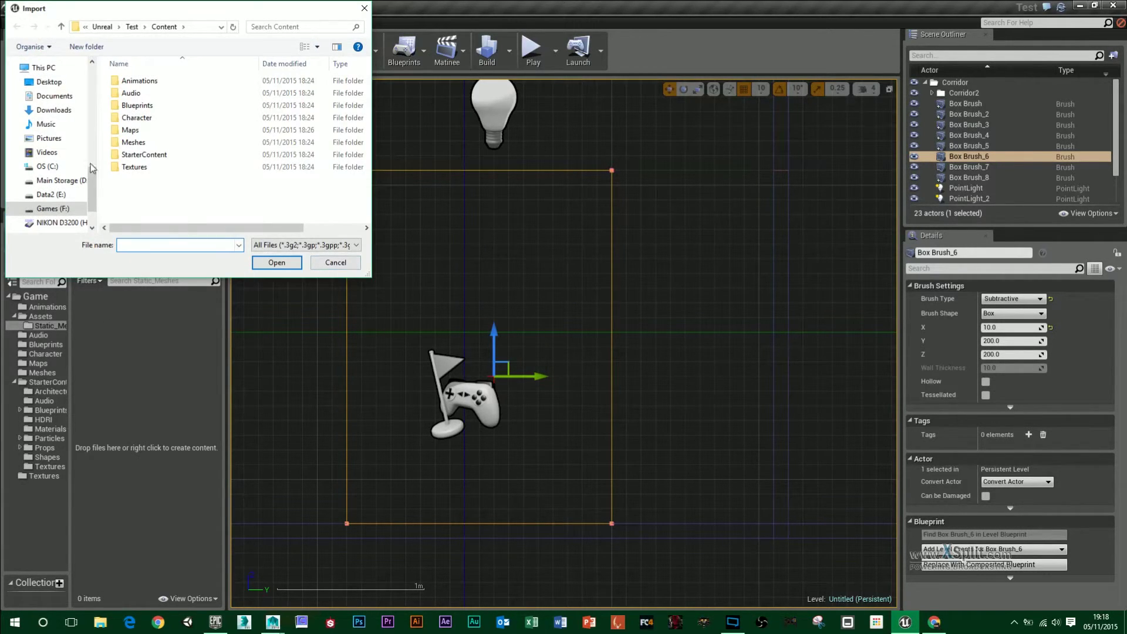
click(49, 82)
scroll(217, 176, down, 2)
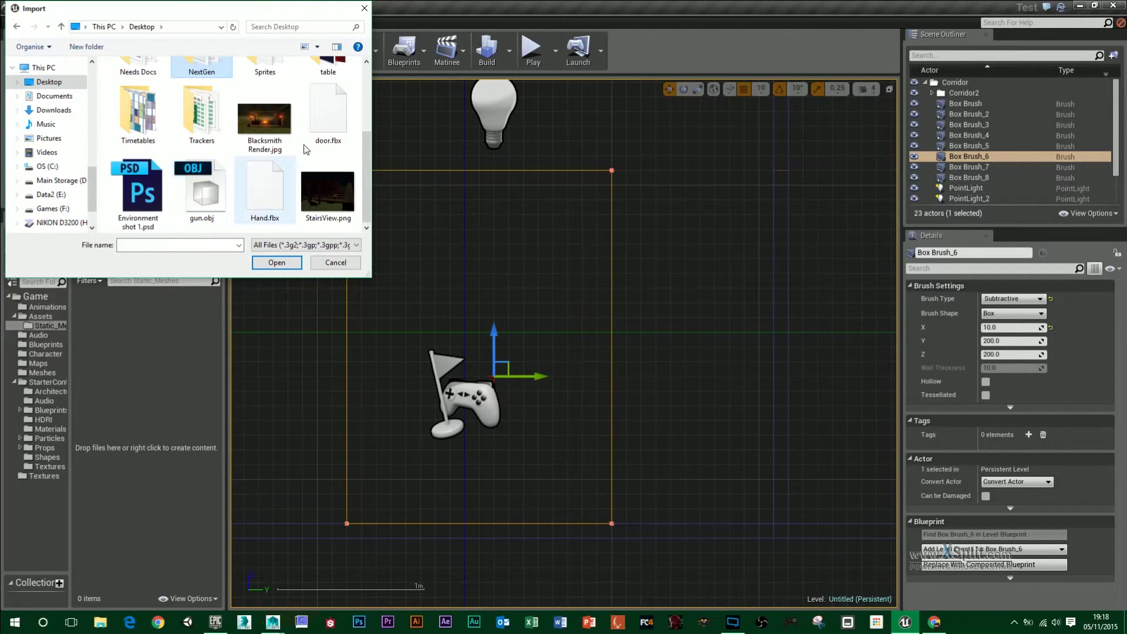
click(328, 114)
click(286, 262)
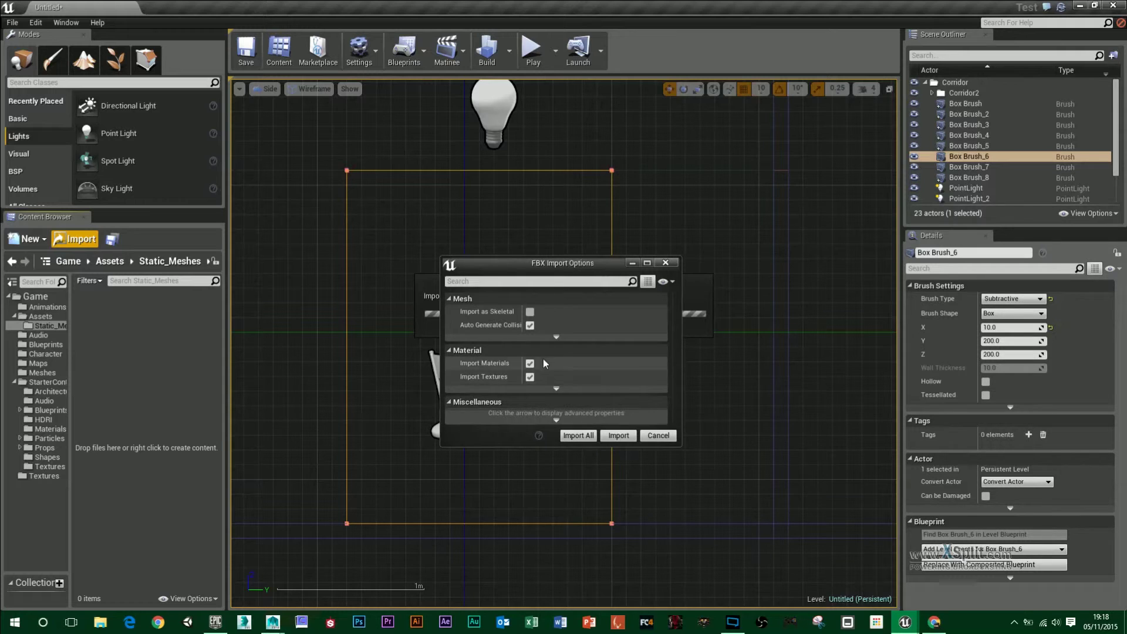
click(530, 377)
click(531, 364)
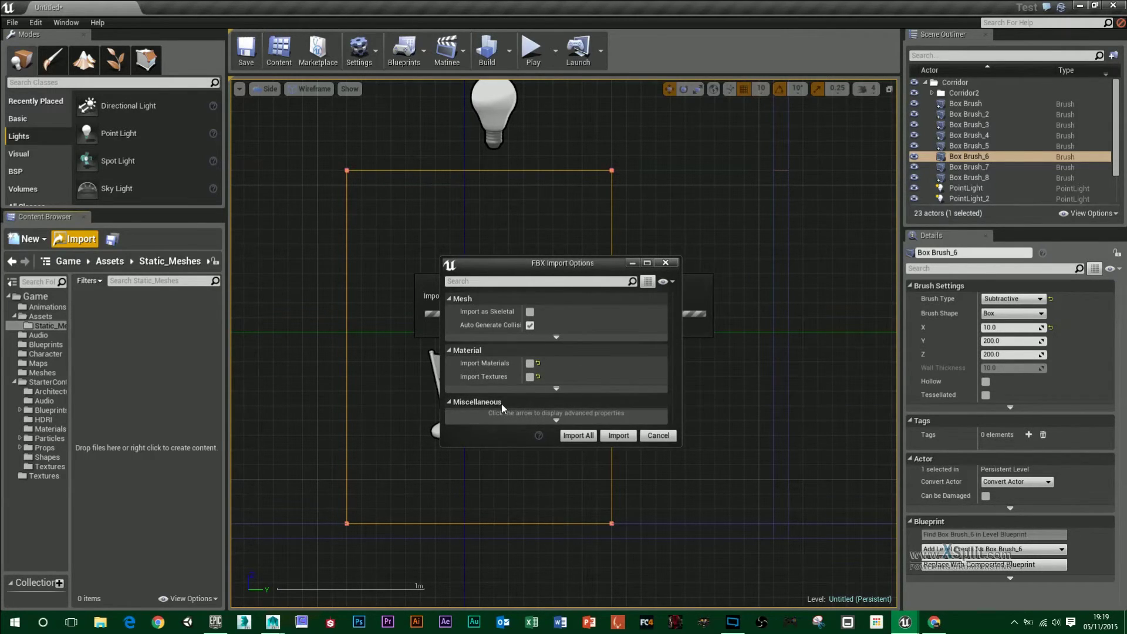
click(588, 437)
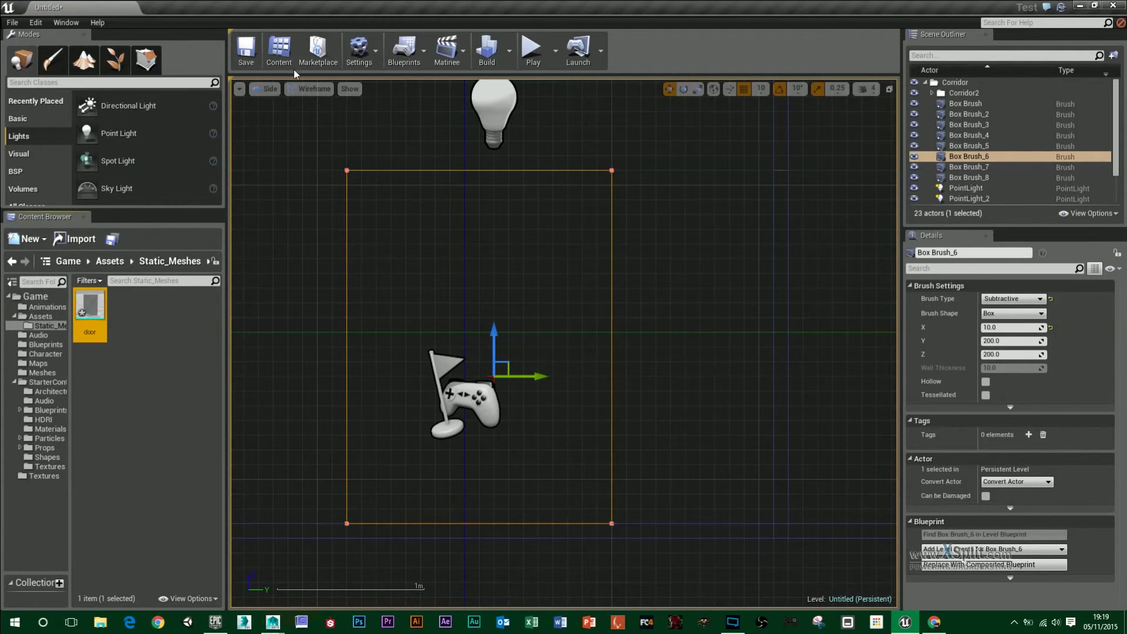
Switch the viewport to Perspective and pull back to see the corridor opening.
click(267, 88)
click(275, 101)
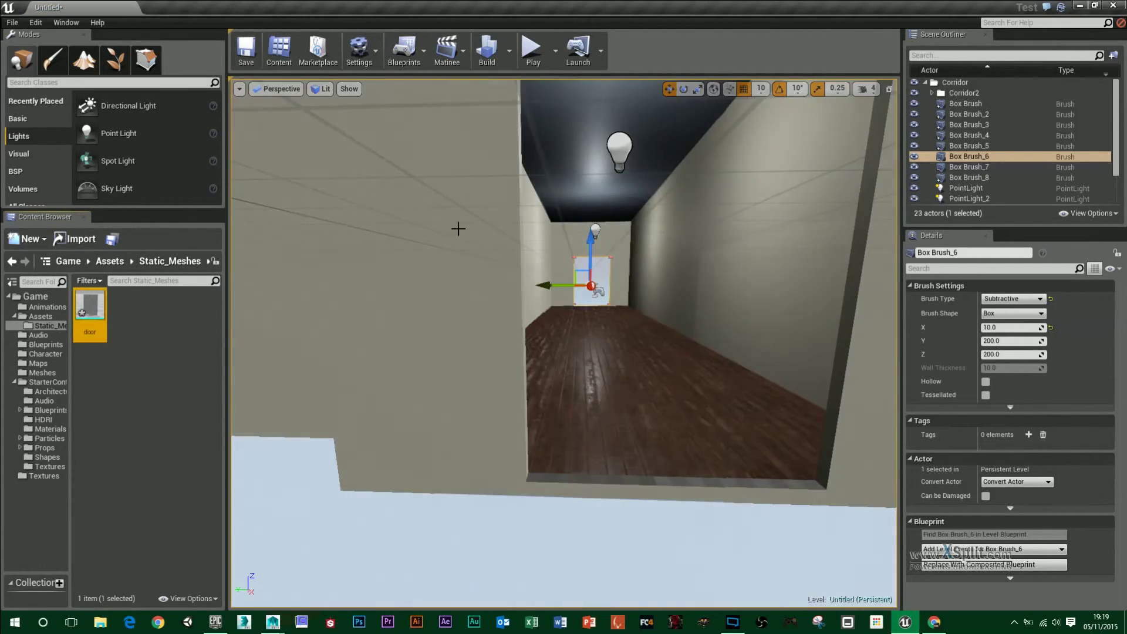
drag(457, 229, 277, 351)
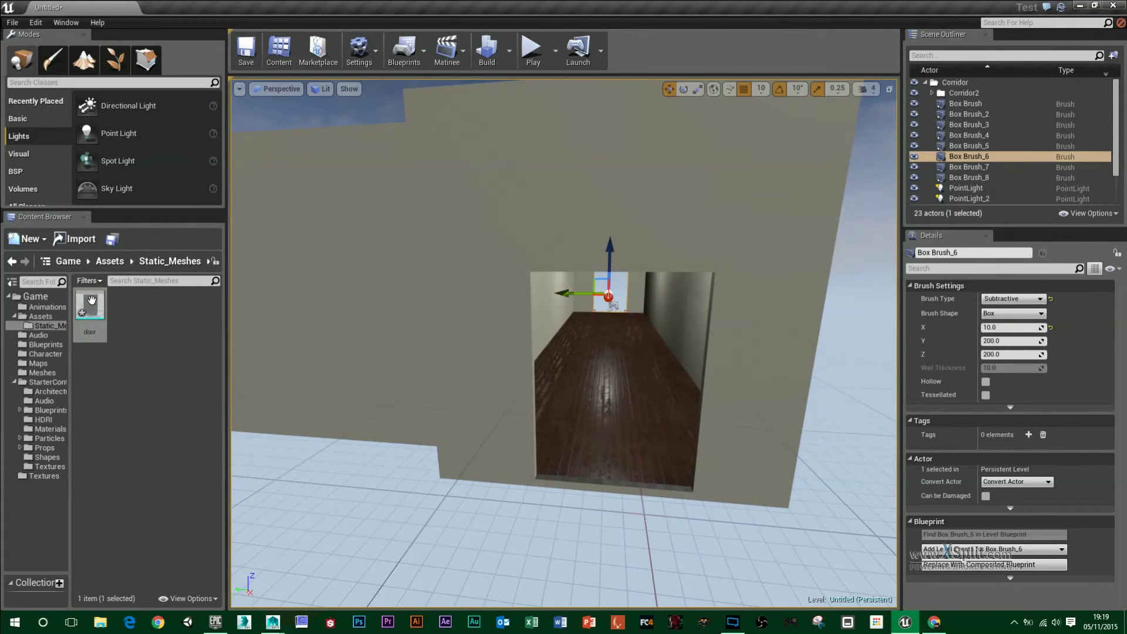
Place the door mesh in the corridor doorway and rotate it 90 degrees to fit.
drag(91, 301, 619, 436)
right_drag(618, 436, 631, 437)
key(e)
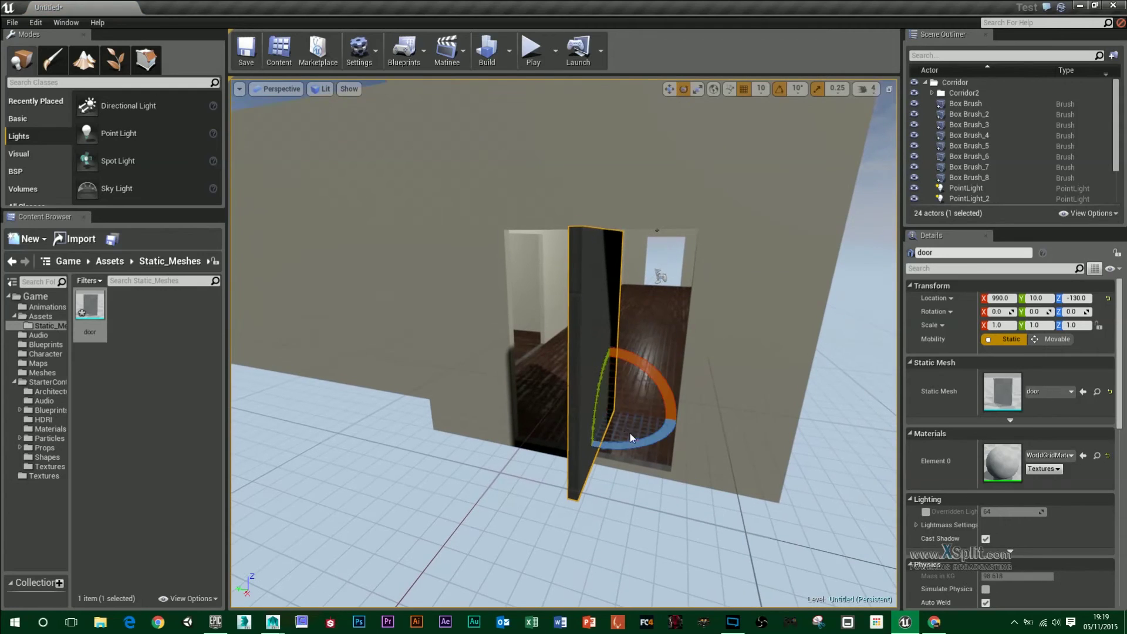
drag(632, 438, 618, 464)
key(w)
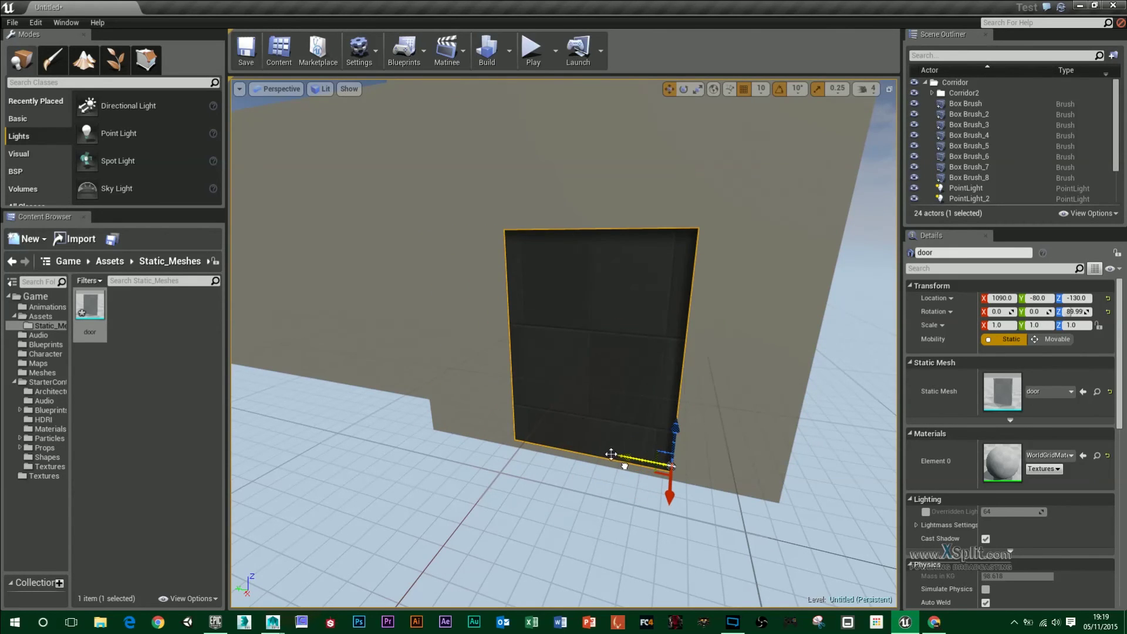